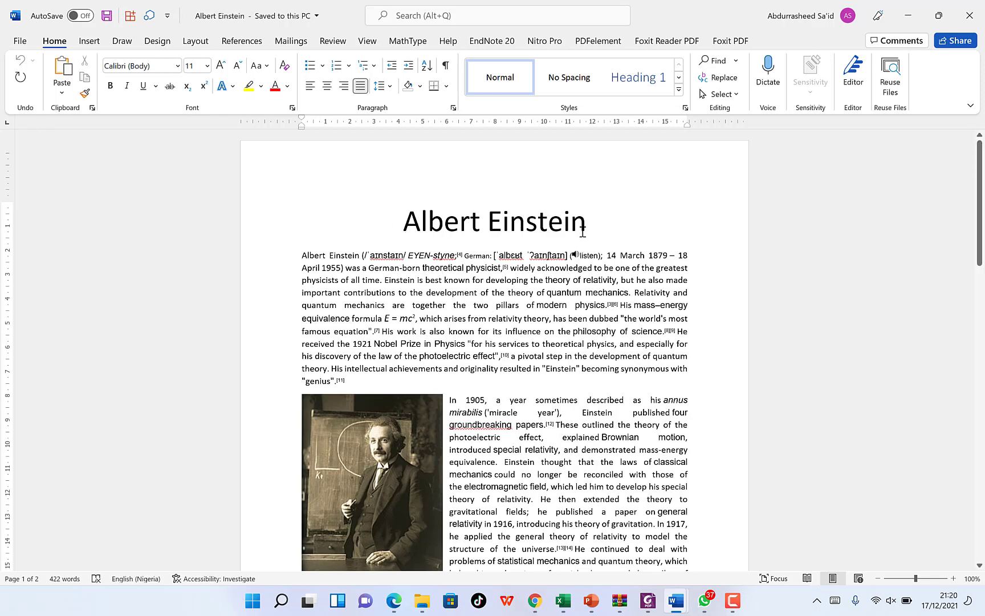
Open the Office language preferences, examine the display and authoring languages, and close the dialog without changes.
click(585, 231)
scroll(560, 337, down, 5)
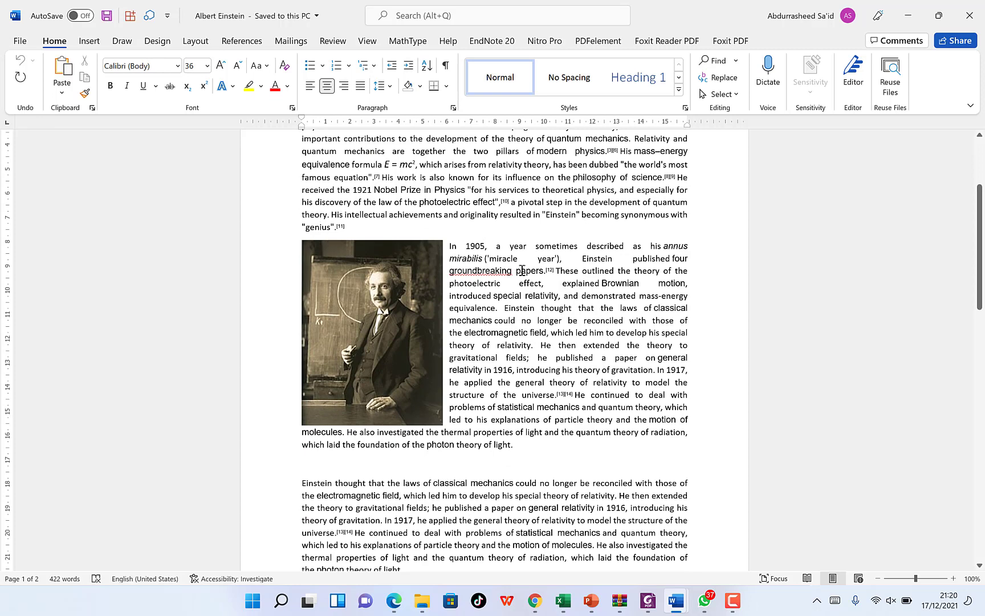
scroll(547, 278, up, 5)
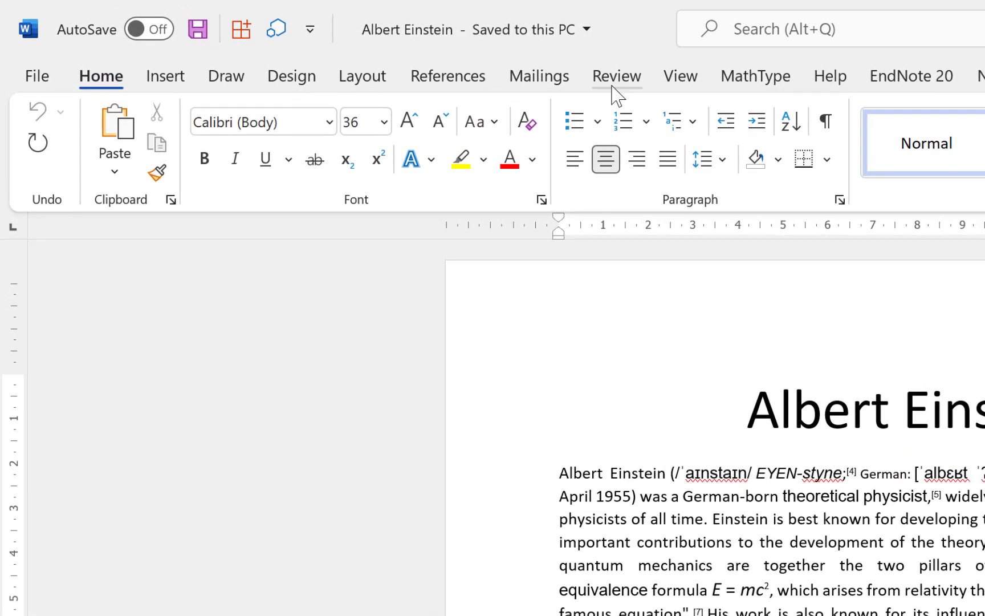
click(540, 69)
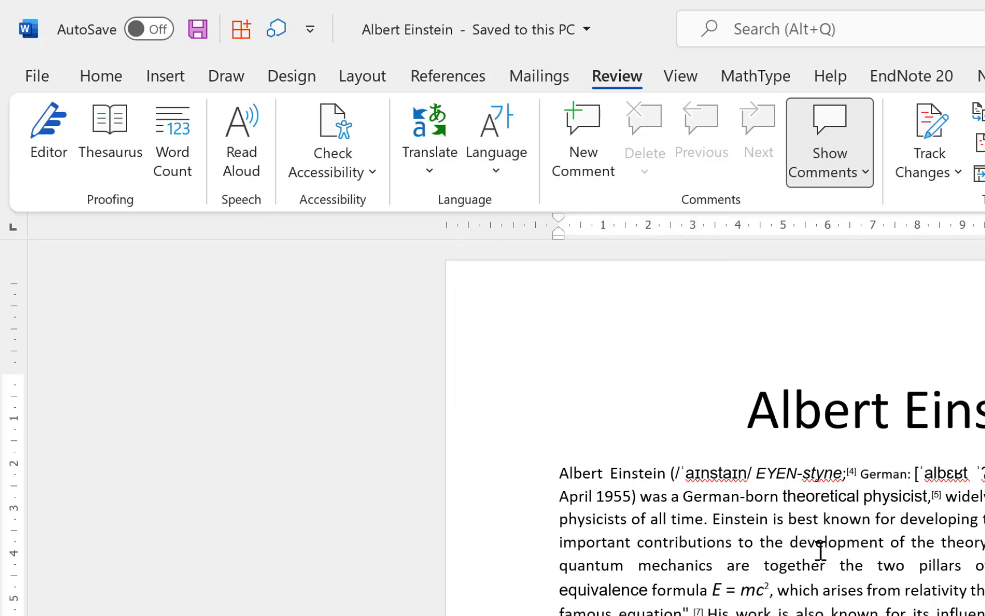
click(497, 183)
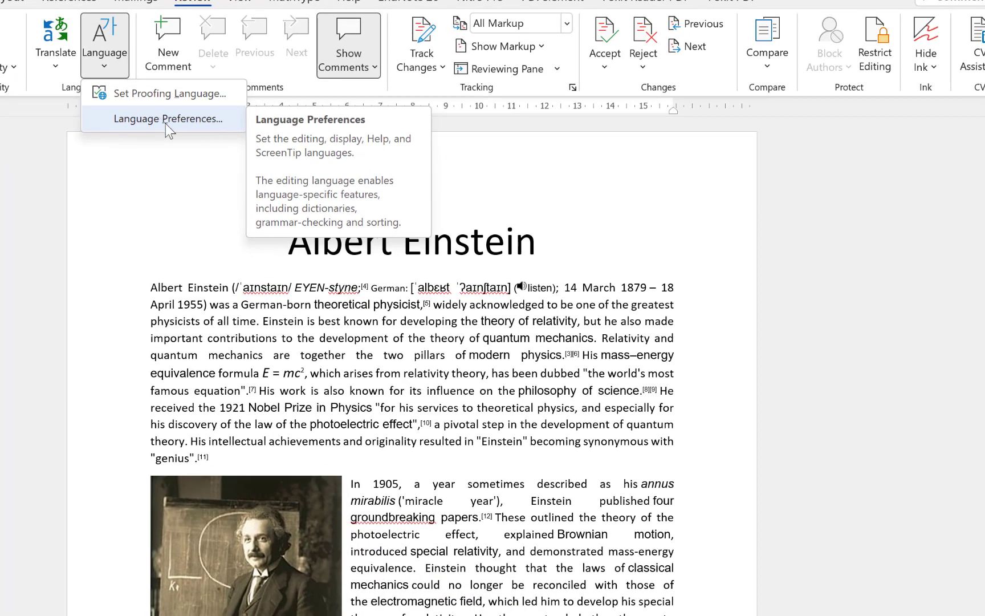
click(537, 233)
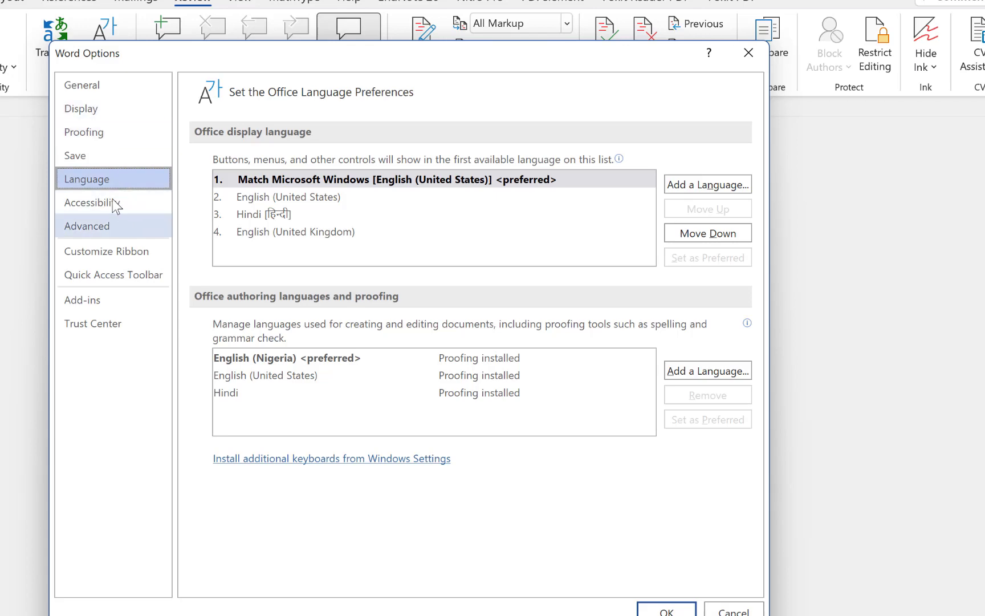
click(749, 53)
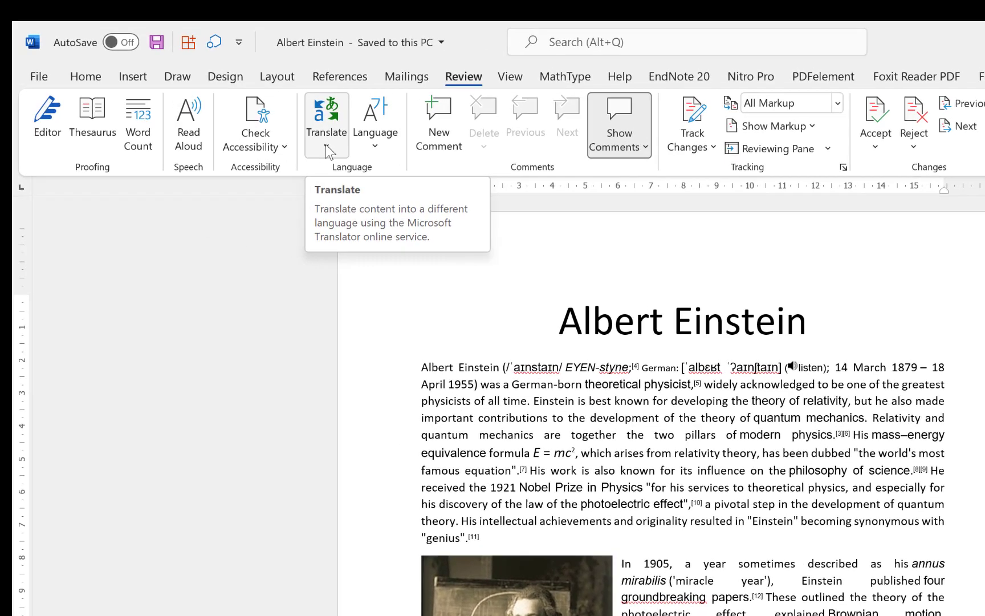
Examine the Translator preferences and the available translation options, and close them without changes.
click(325, 144)
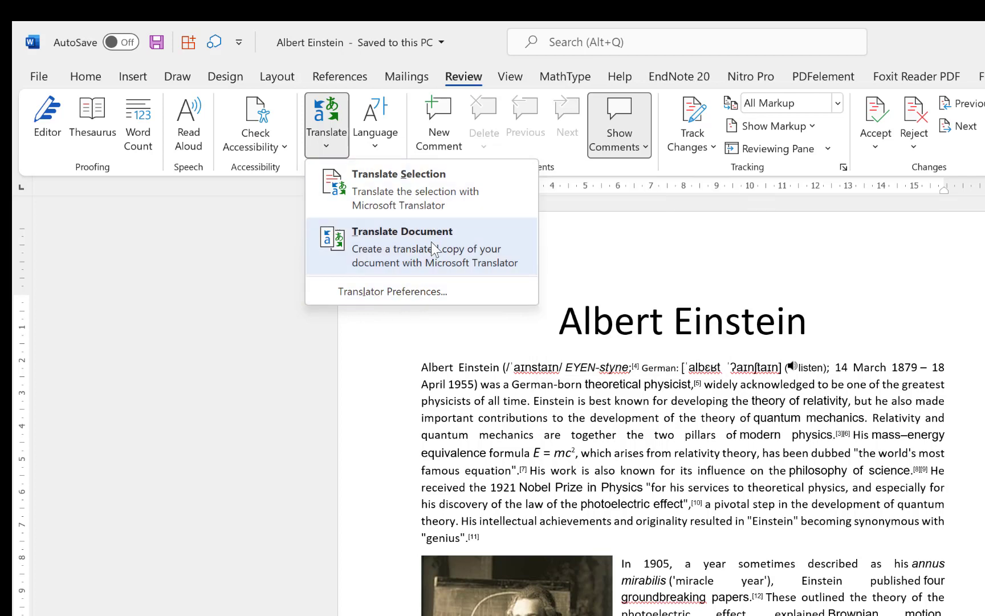
click(403, 298)
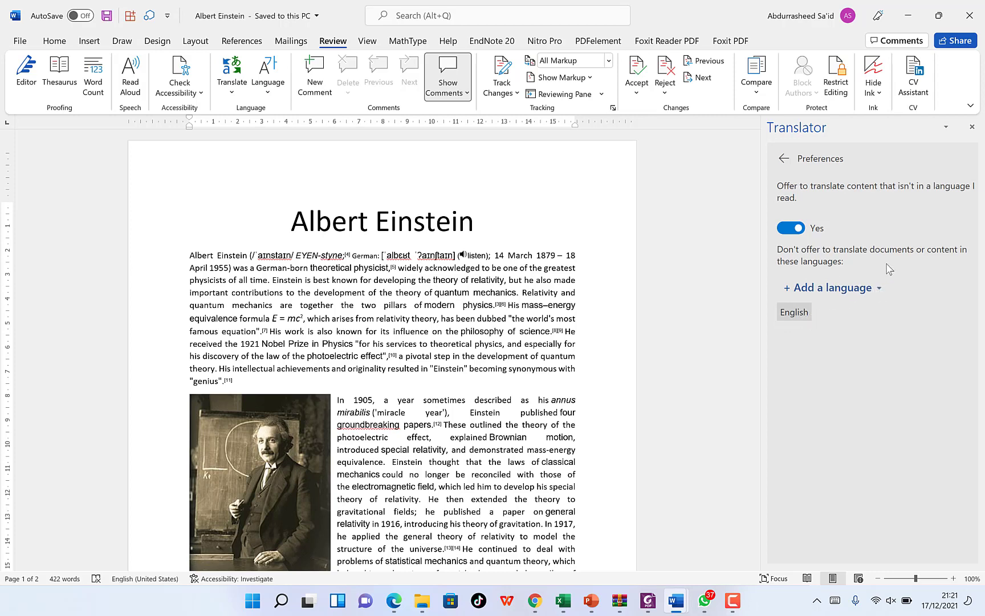
click(973, 128)
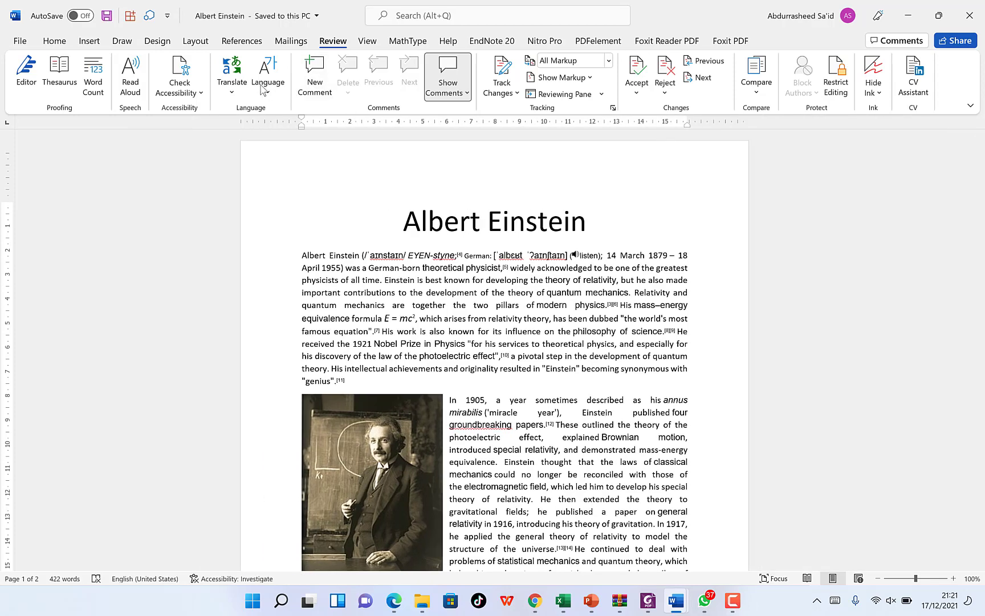
click(231, 94)
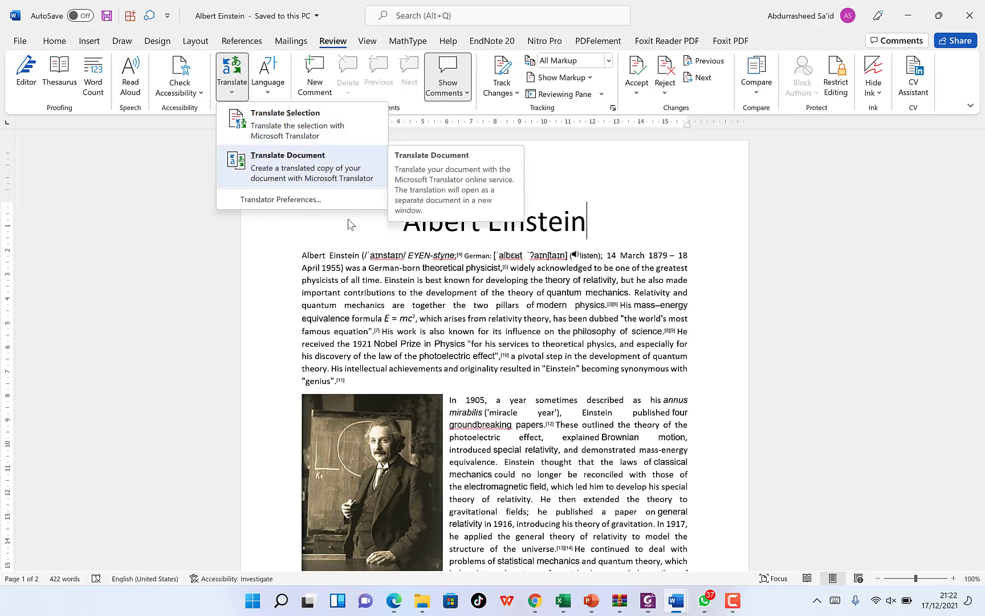
click(381, 284)
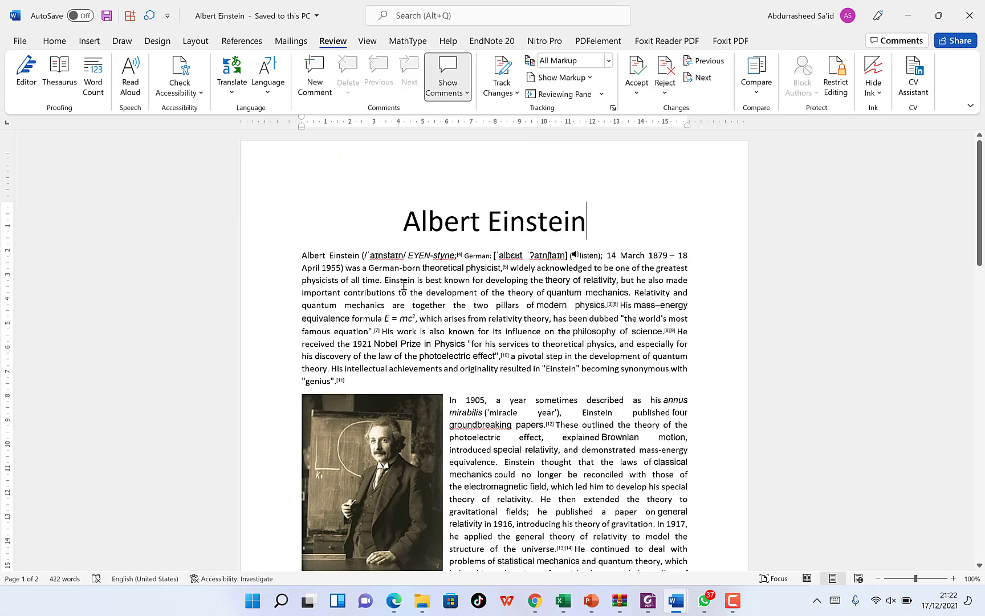
Translate the first paragraph's sentence beginning "Einstein is best known for developing the theory of relativity" as a selection.
drag(386, 280, 632, 291)
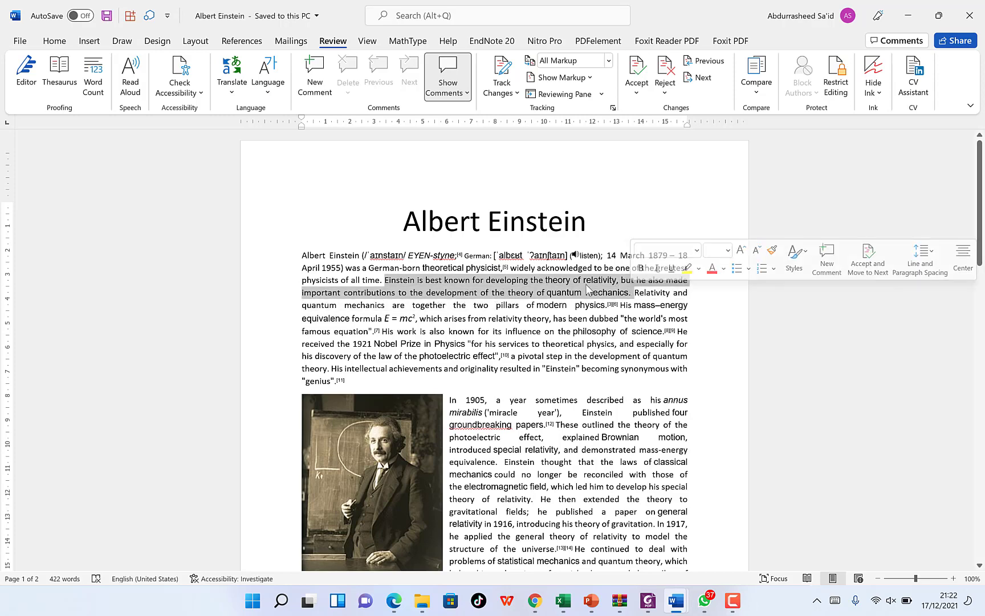
click(233, 90)
click(288, 128)
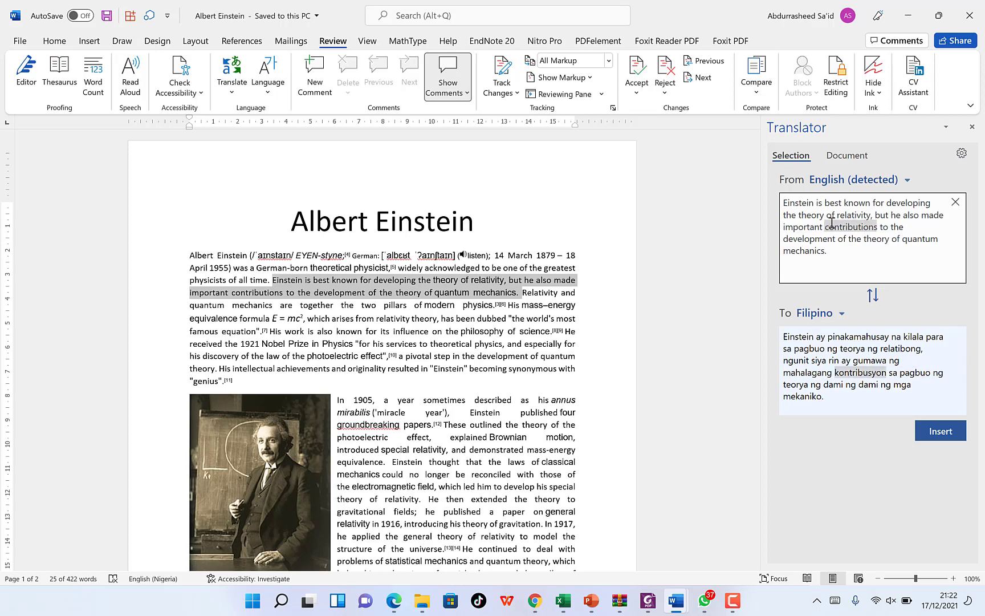
Set the target language of the selection translation to Arabic.
click(842, 317)
scroll(840, 353, down, 3)
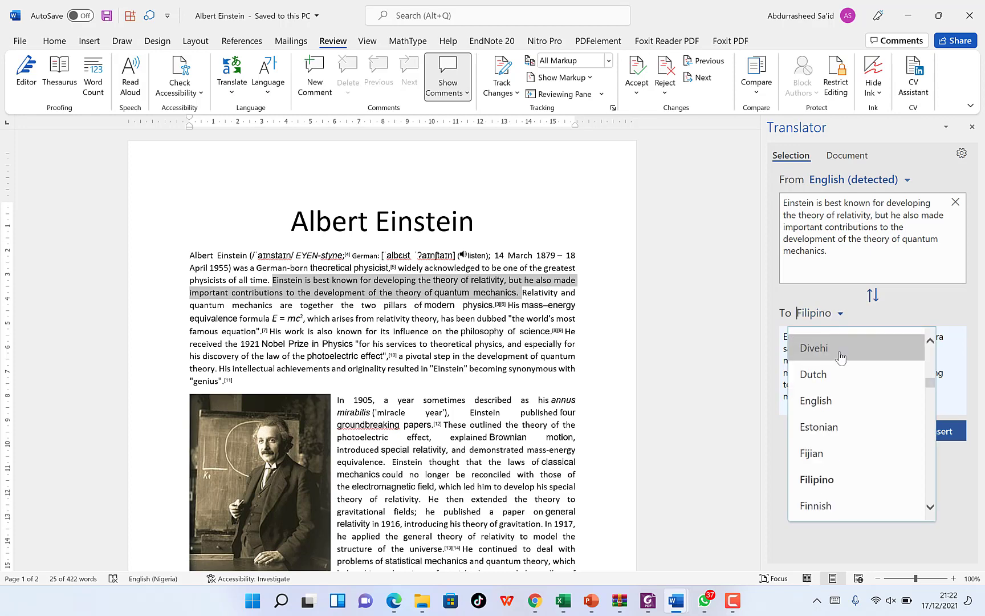
scroll(837, 353, down, 4)
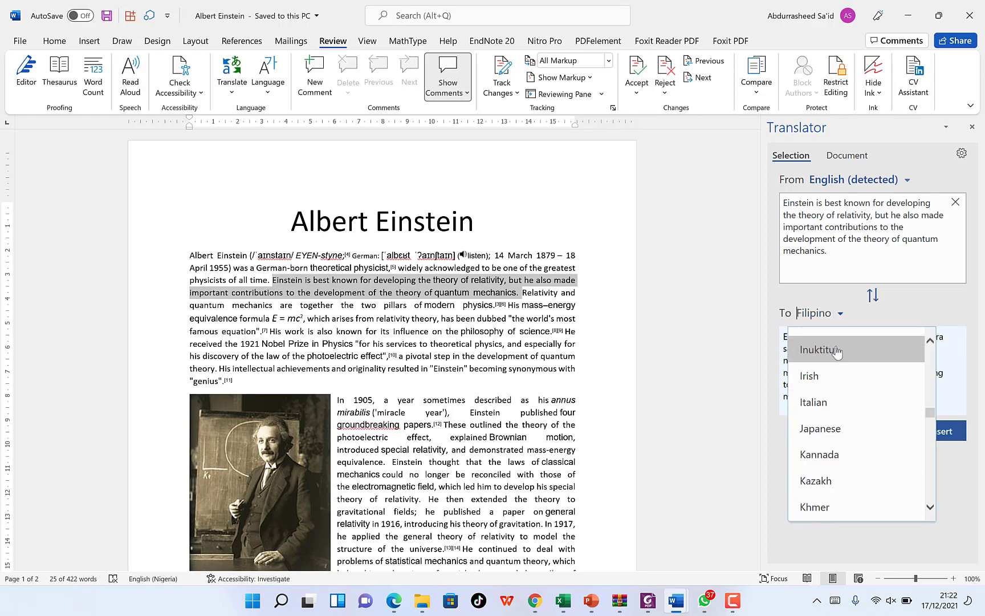
scroll(837, 352, up, 12)
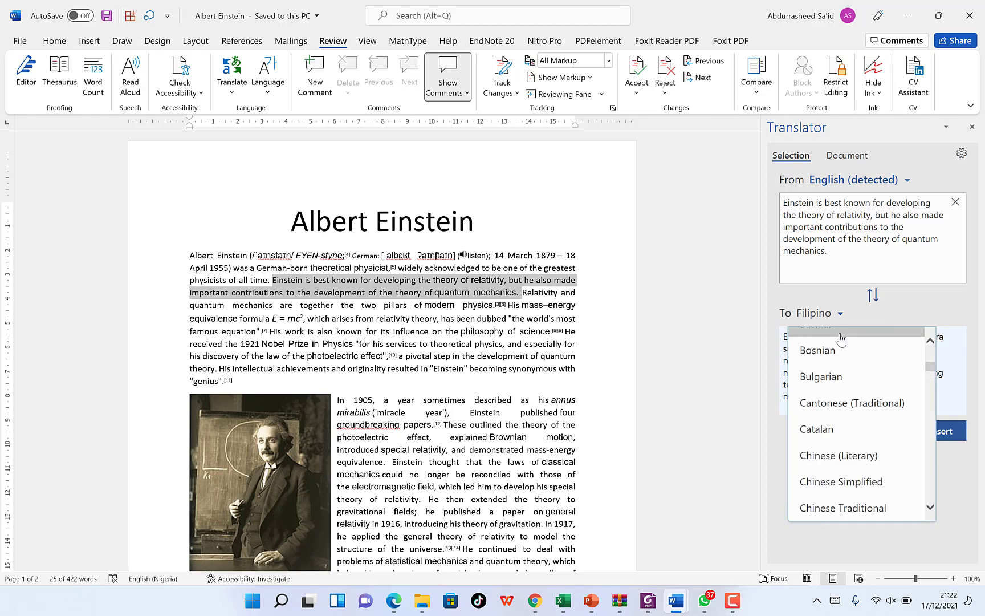
scroll(847, 354, up, 1)
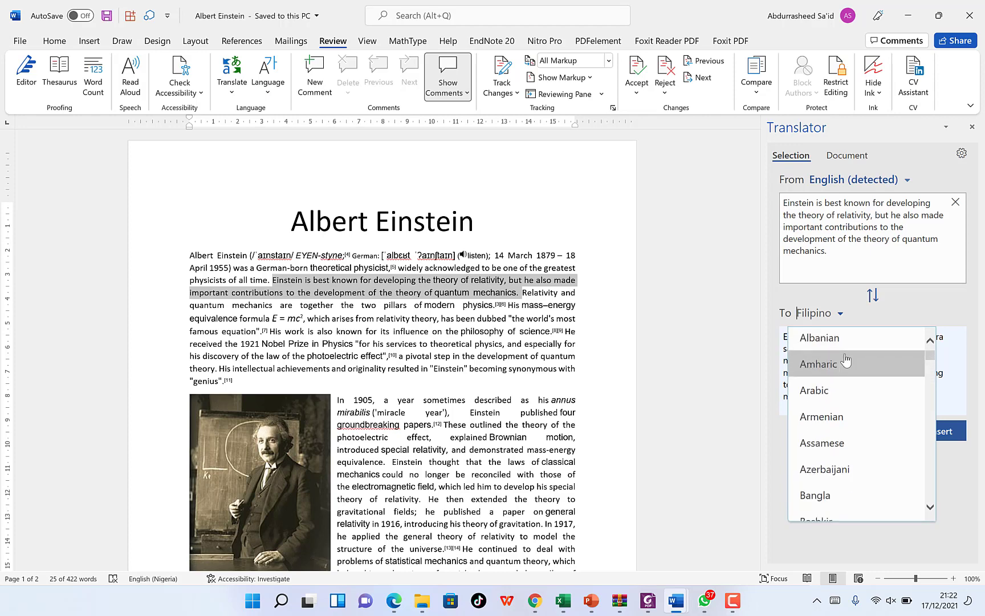
click(837, 390)
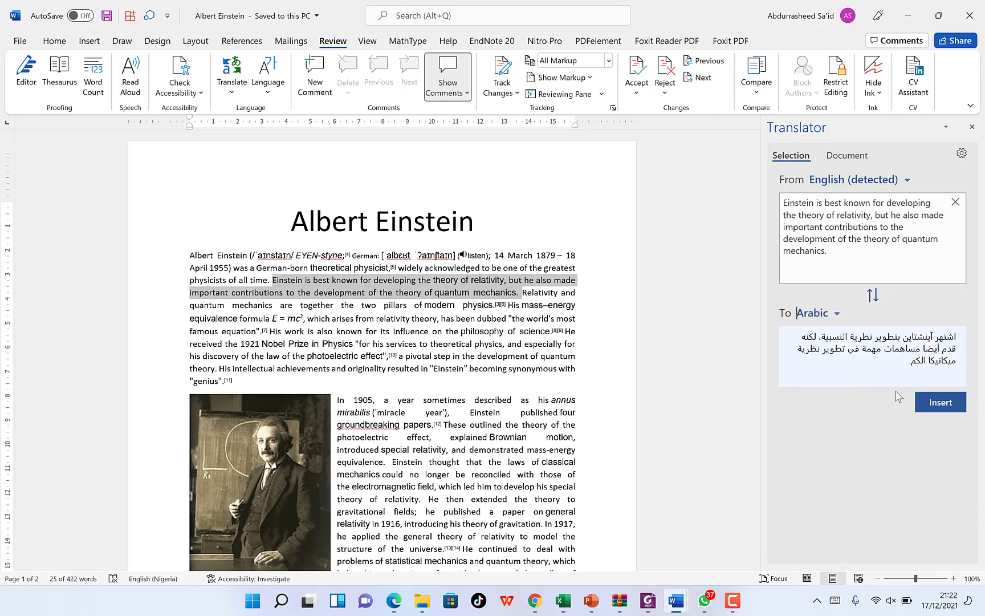
Look up the alternative Arabic translations of "relativity" and "mechanics" in the source text.
click(860, 229)
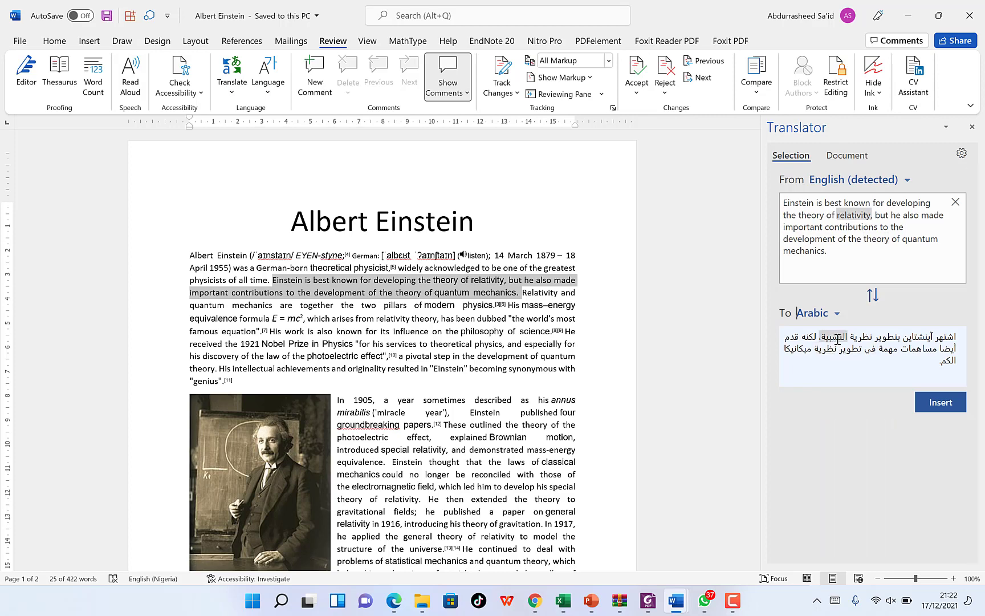
mouse_move(855, 216)
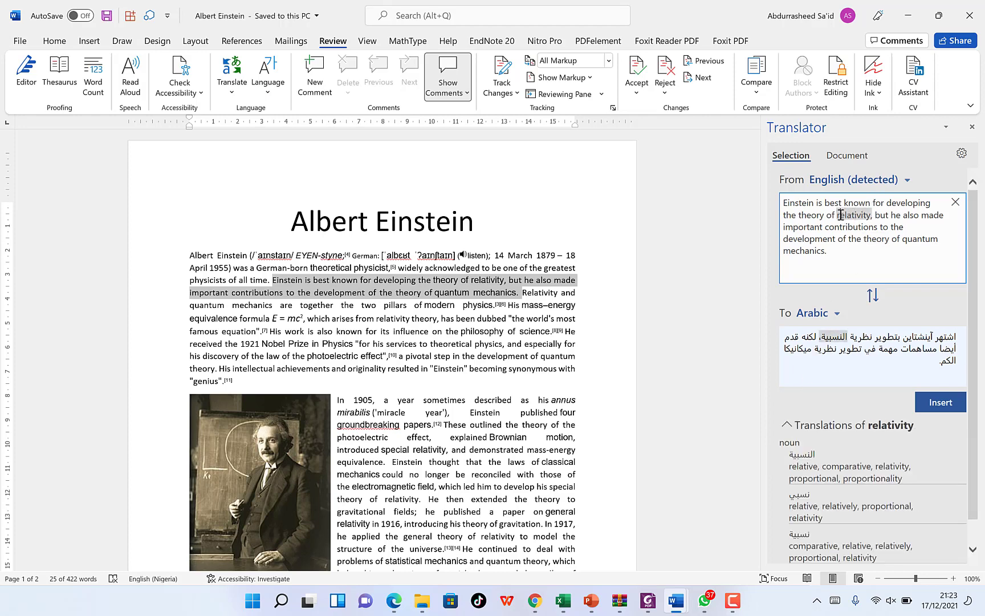
mouse_move(841, 215)
mouse_down()
mouse_move(877, 217)
mouse_move(847, 215)
mouse_up()
click(845, 215)
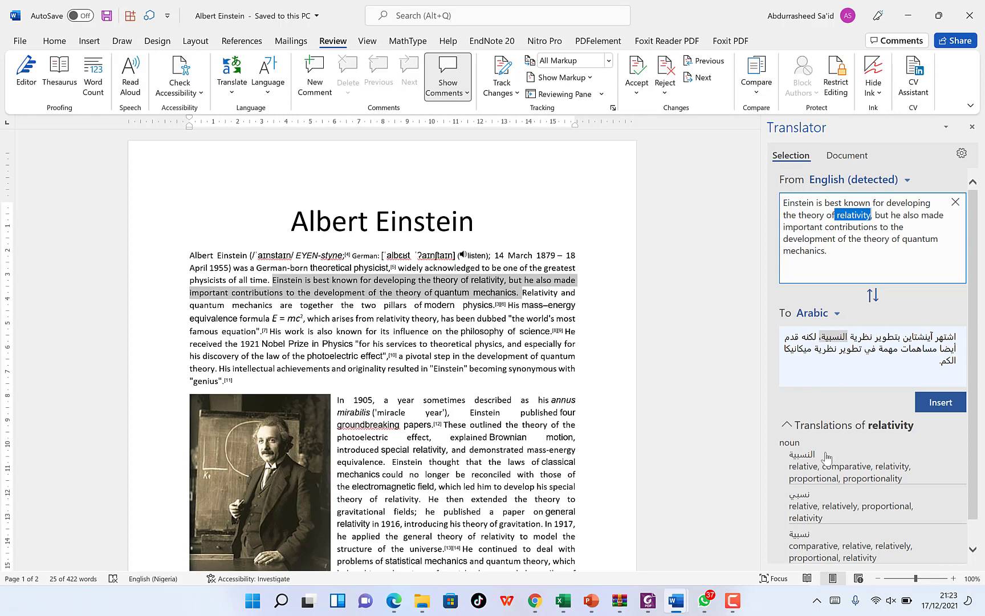
mouse_move(817, 474)
click(841, 253)
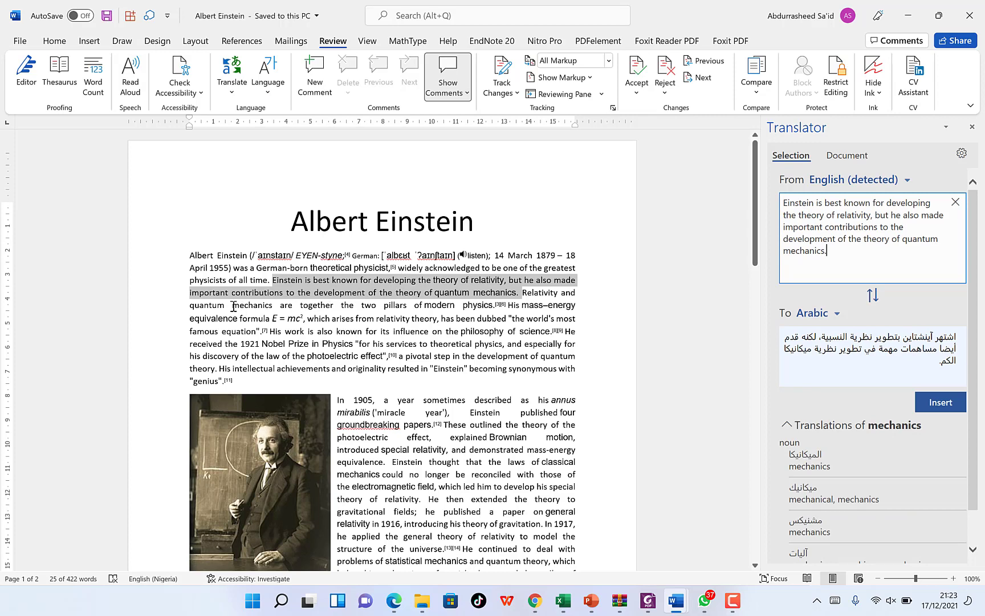
Translate "mechanics are together the two pillars", and replace "services to theoretical physics" in the document with its Arabic translation.
drag(233, 307, 402, 302)
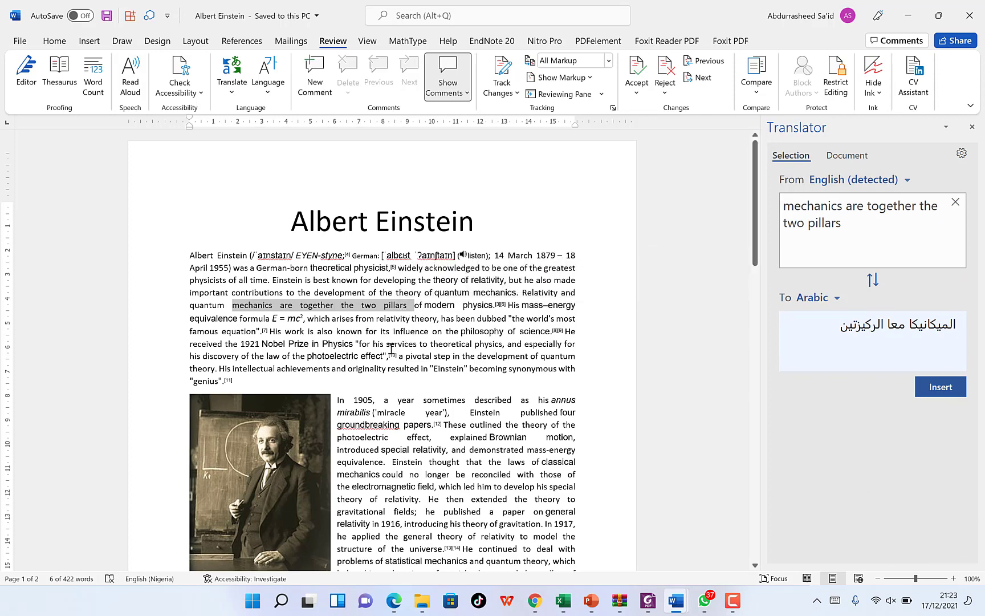
drag(390, 346, 483, 352)
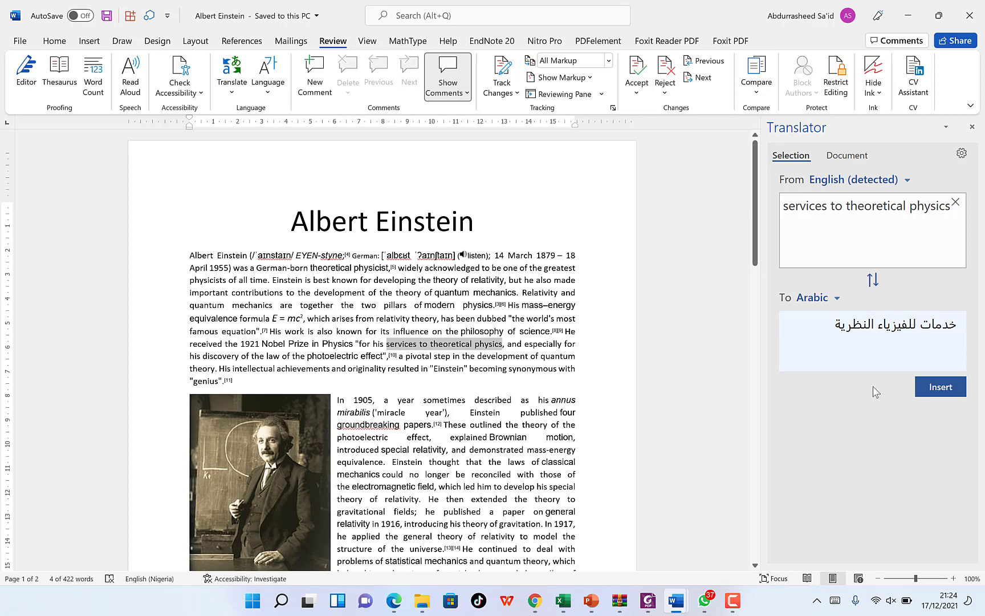
click(931, 392)
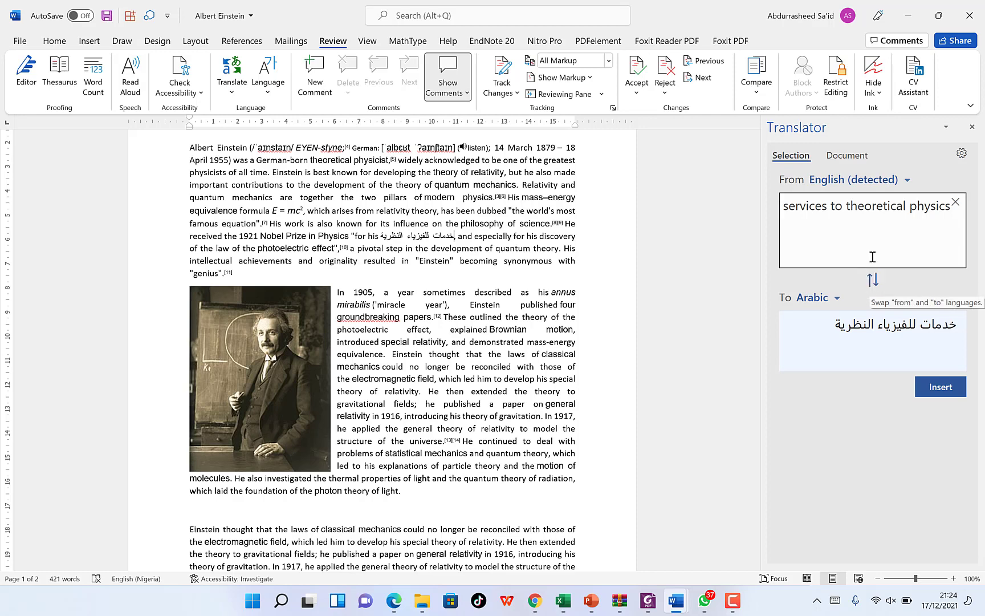
Swap the source and target languages of the selection translation, and set the whole-document translation target to French.
click(872, 281)
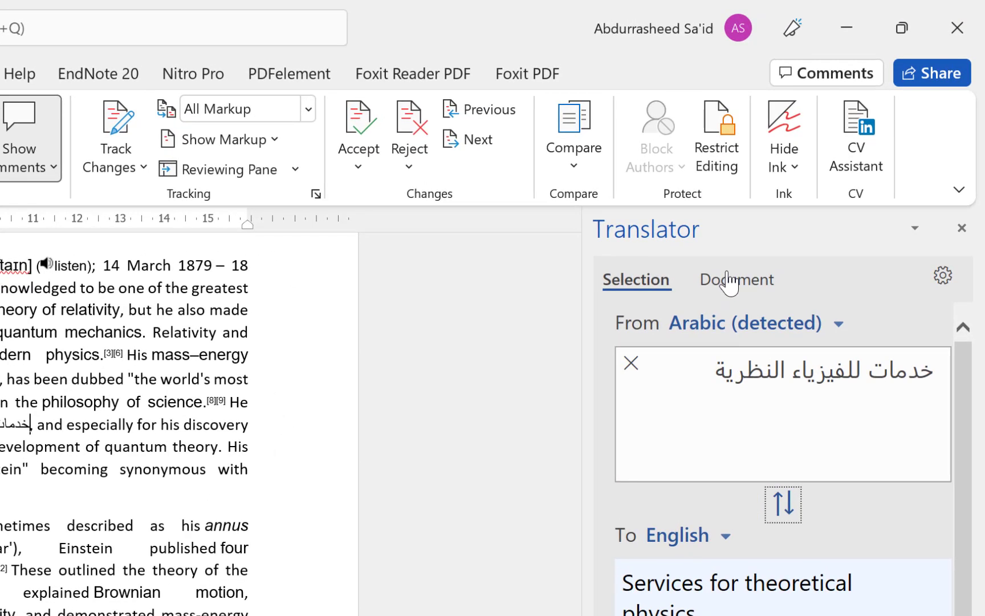
click(730, 281)
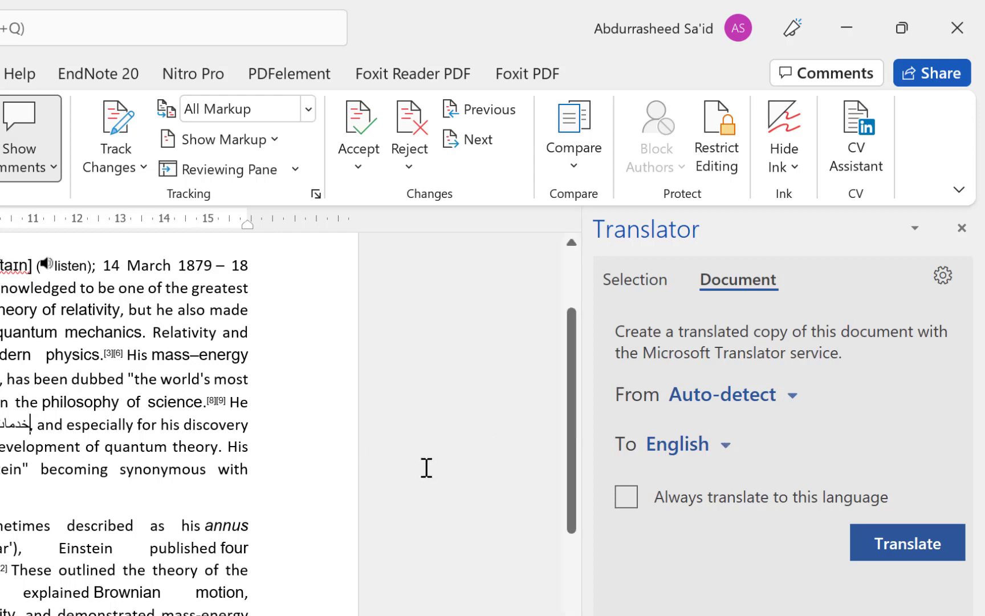
click(730, 447)
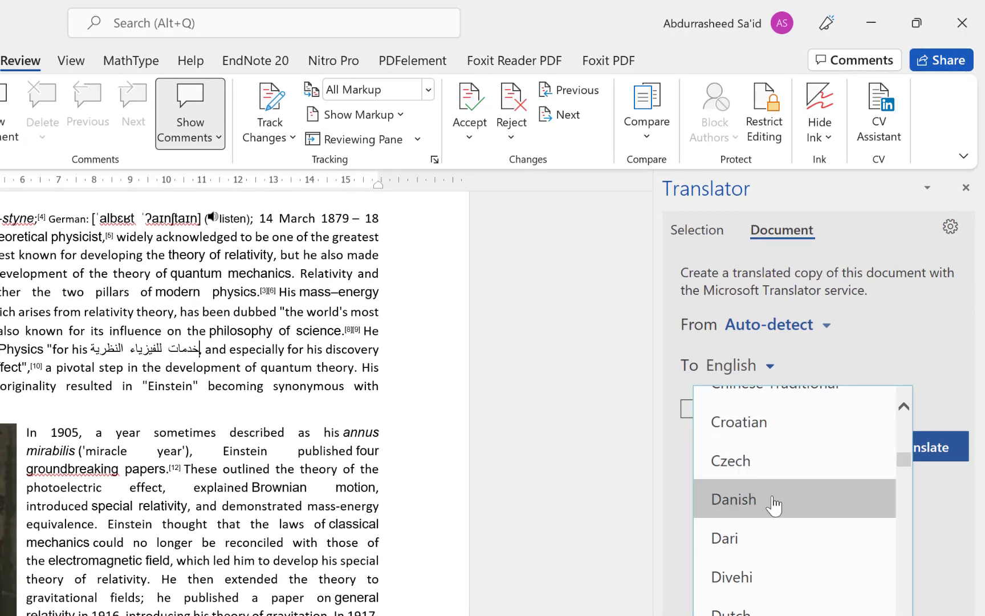
scroll(760, 543, down, 2)
scroll(739, 546, down, 3)
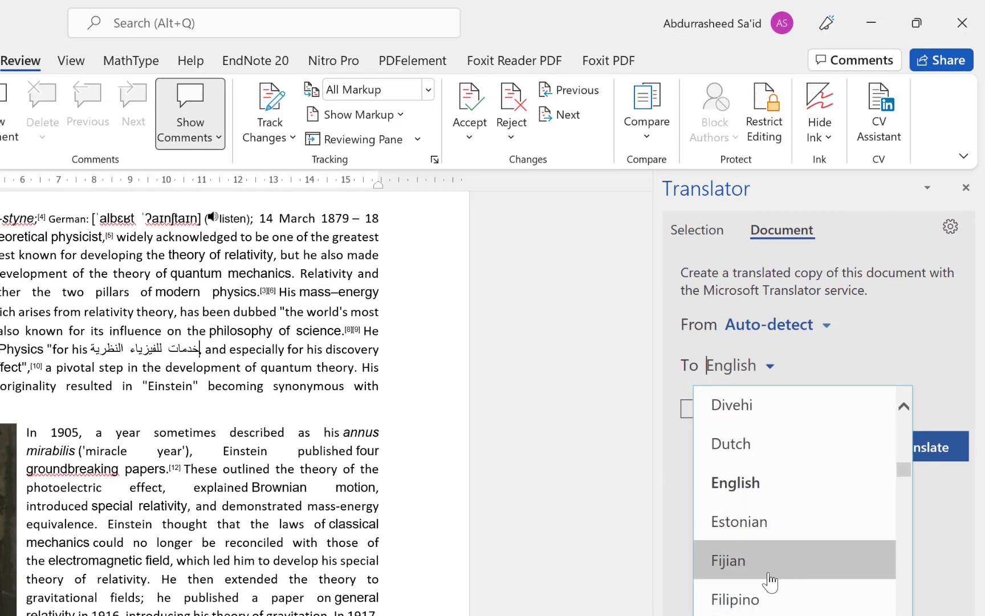
click(791, 555)
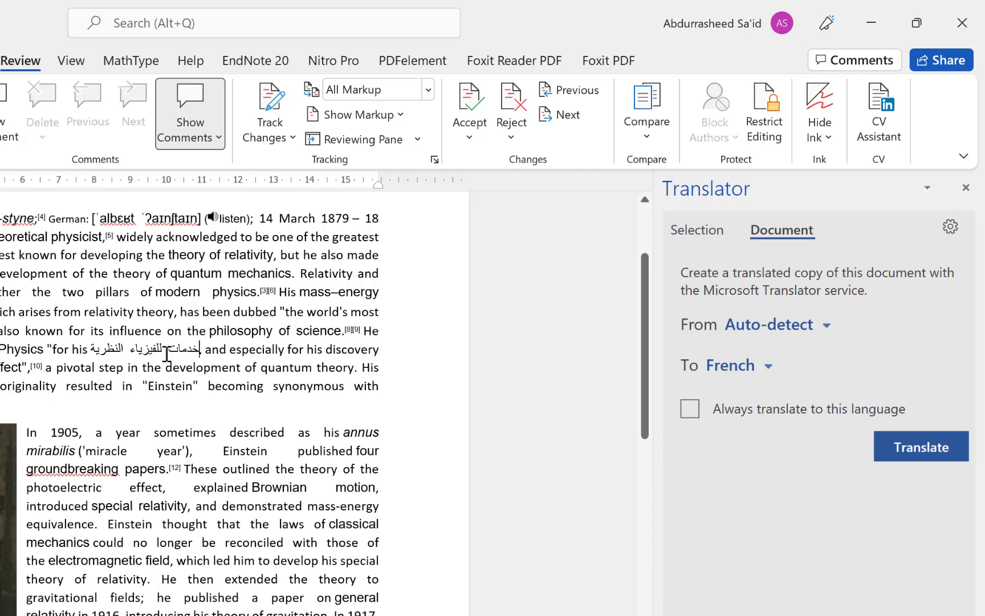
Undo the insertion of the Arabic phrase in the first paragraph and deselect the text.
key(ctrl+z)
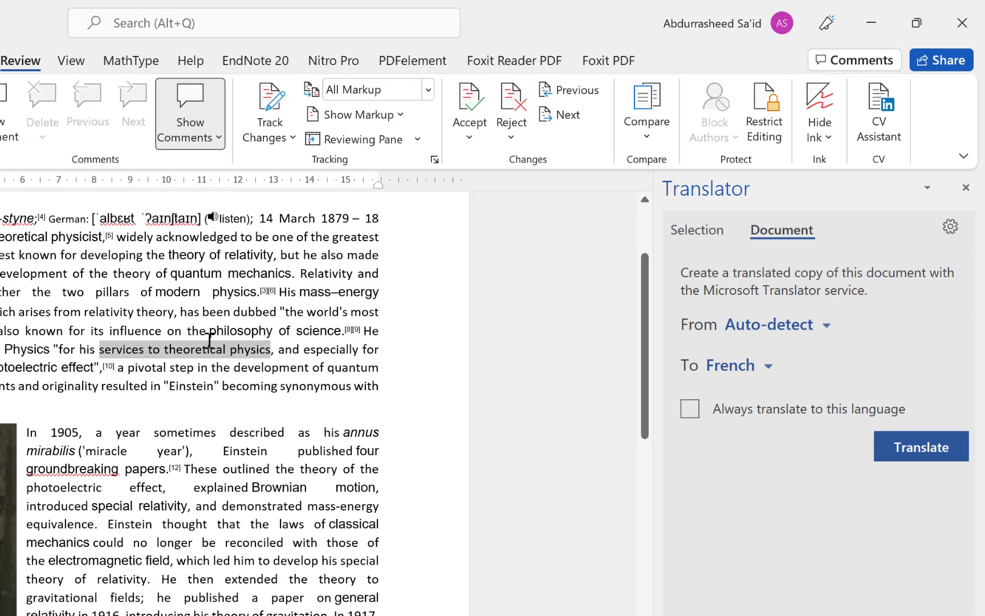
click(209, 340)
scroll(337, 462, up, 1)
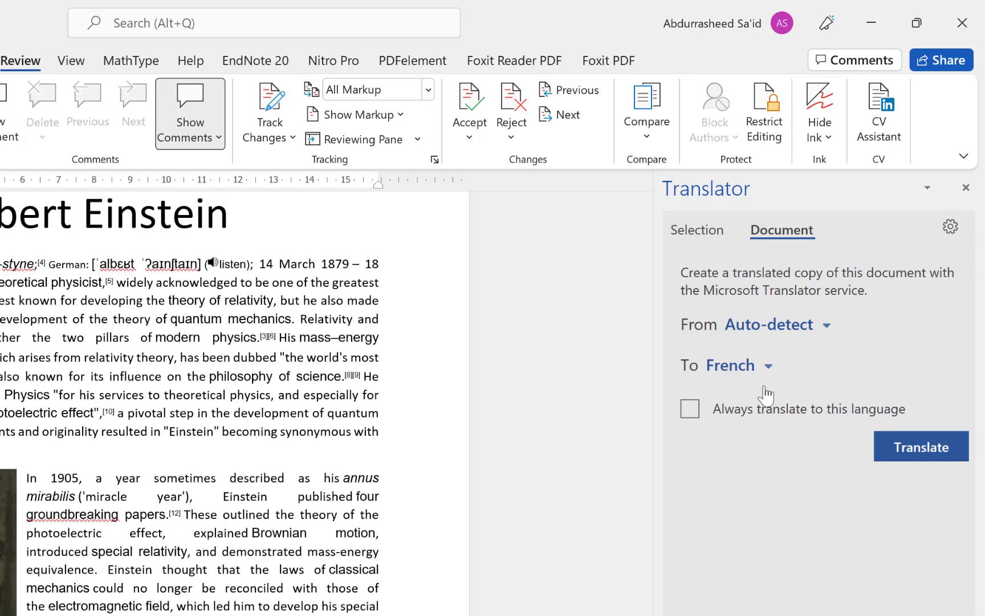
scroll(196, 277, up, 2)
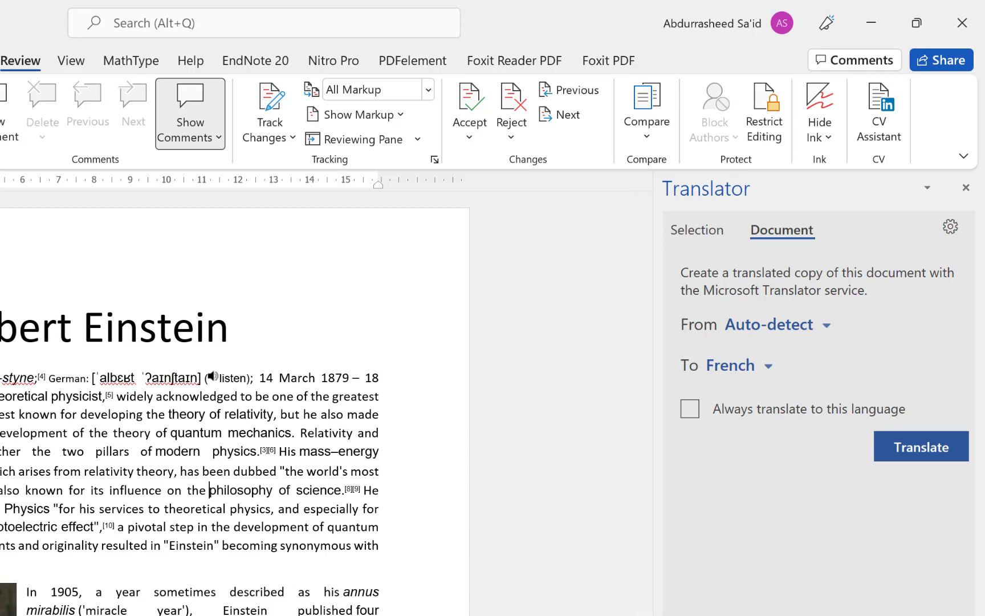
Create a French copy of the whole document with the source language auto-detected, and look it through.
click(170, 126)
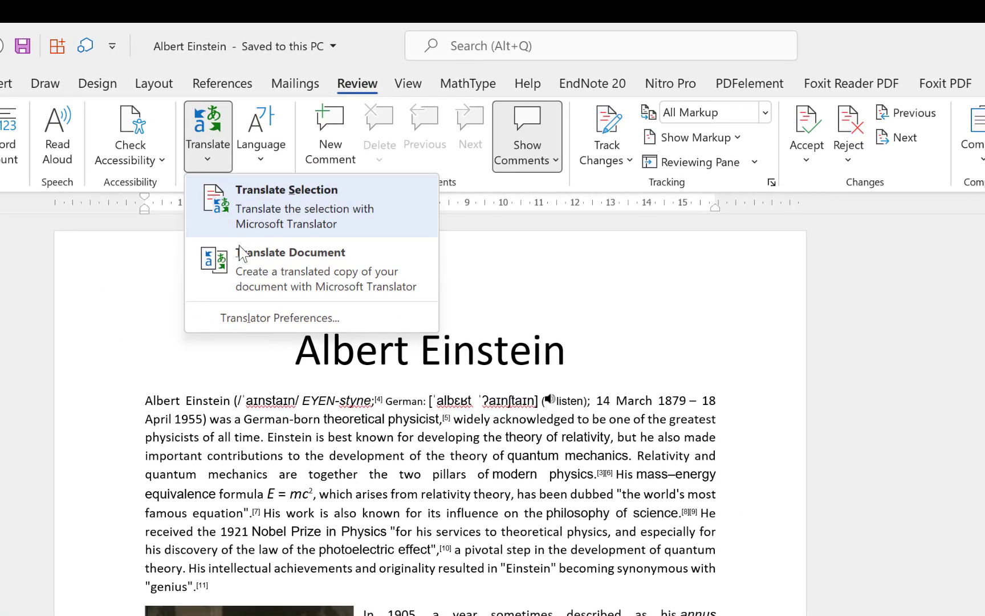
click(308, 272)
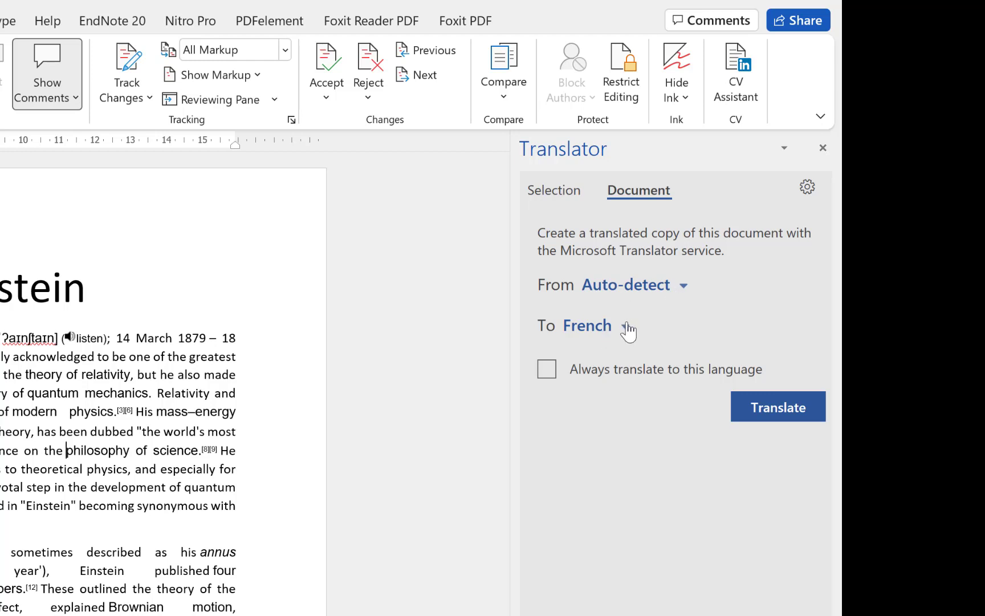
click(775, 409)
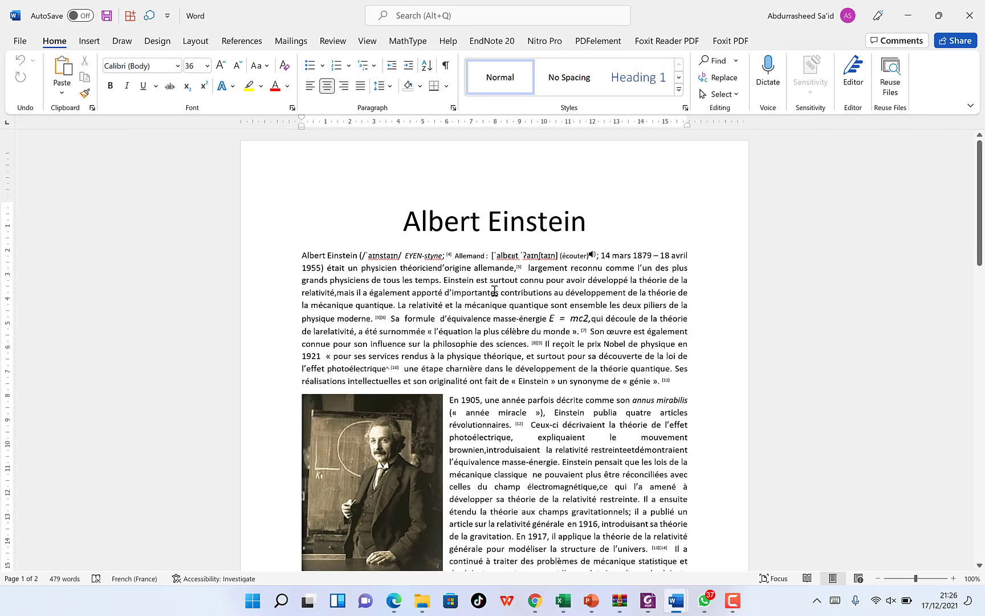
scroll(497, 285, down, 1)
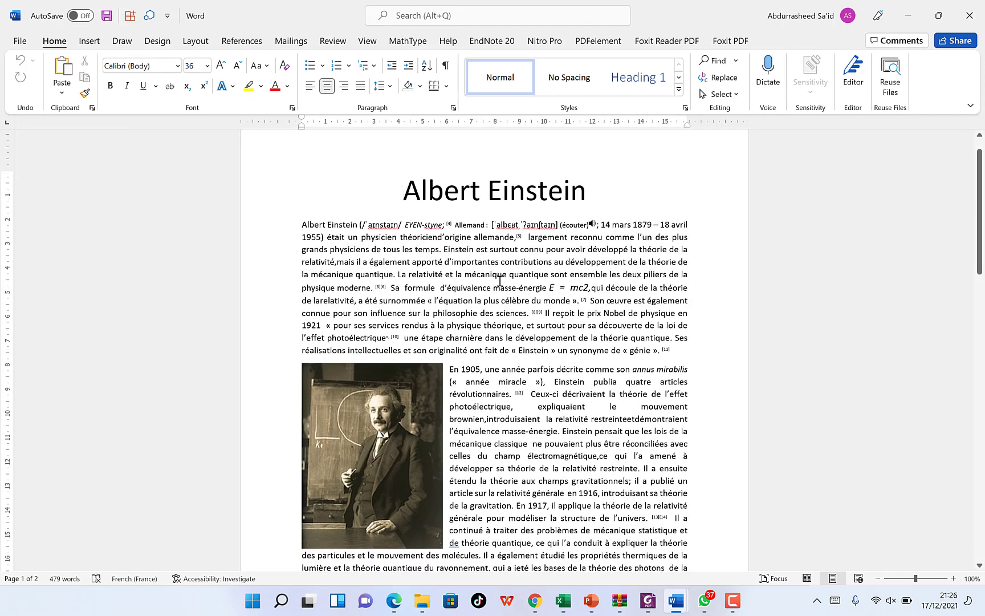
scroll(500, 280, down, 15)
scroll(505, 281, down, 4)
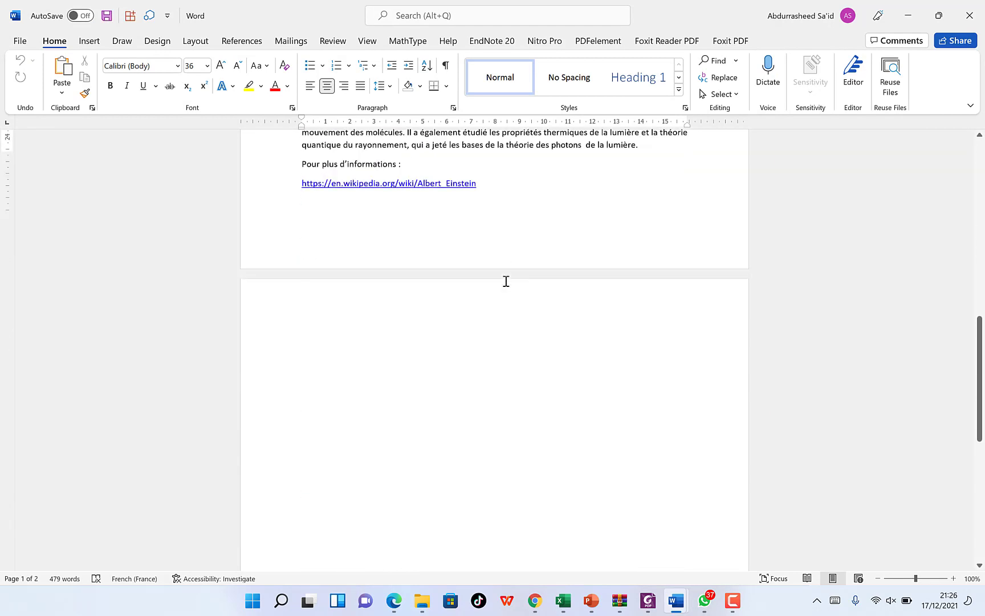
scroll(506, 281, up, 6)
scroll(508, 279, up, 4)
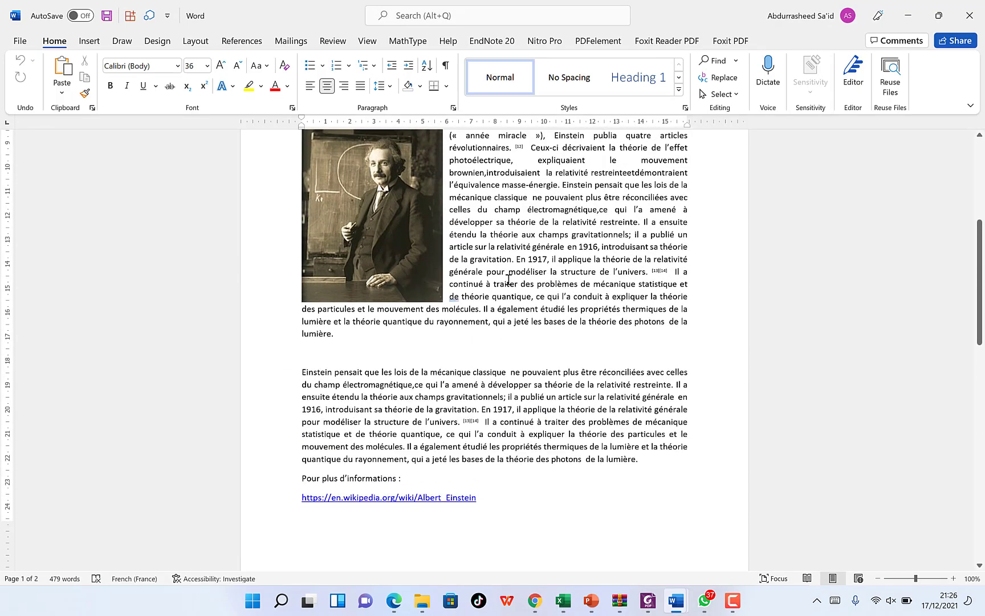
scroll(509, 279, up, 9)
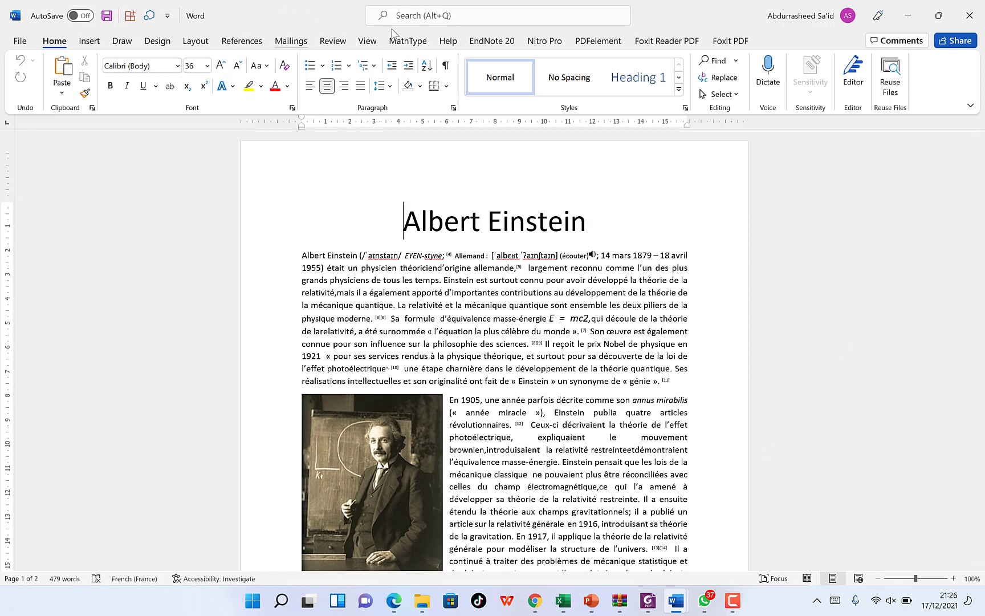
Save the translated copy as a Word document named "English to french" in the "Translate in word" folder.
click(20, 41)
click(37, 204)
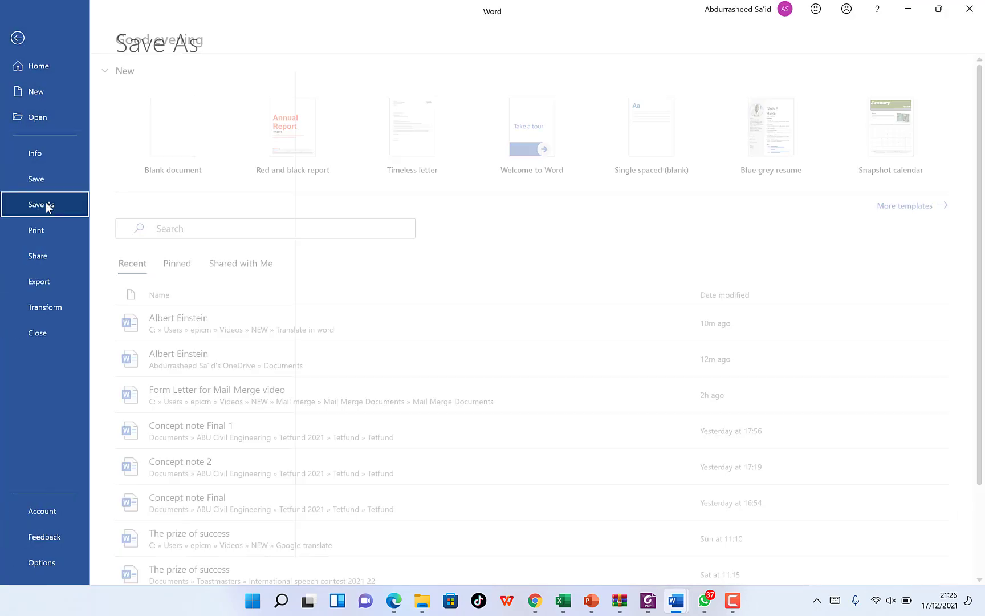
click(172, 255)
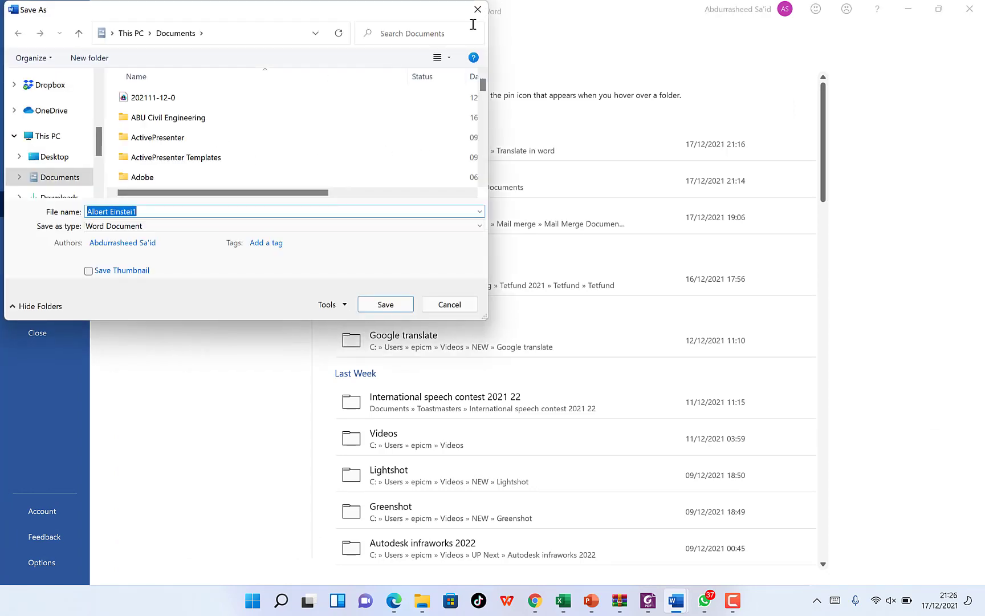
click(478, 9)
click(404, 142)
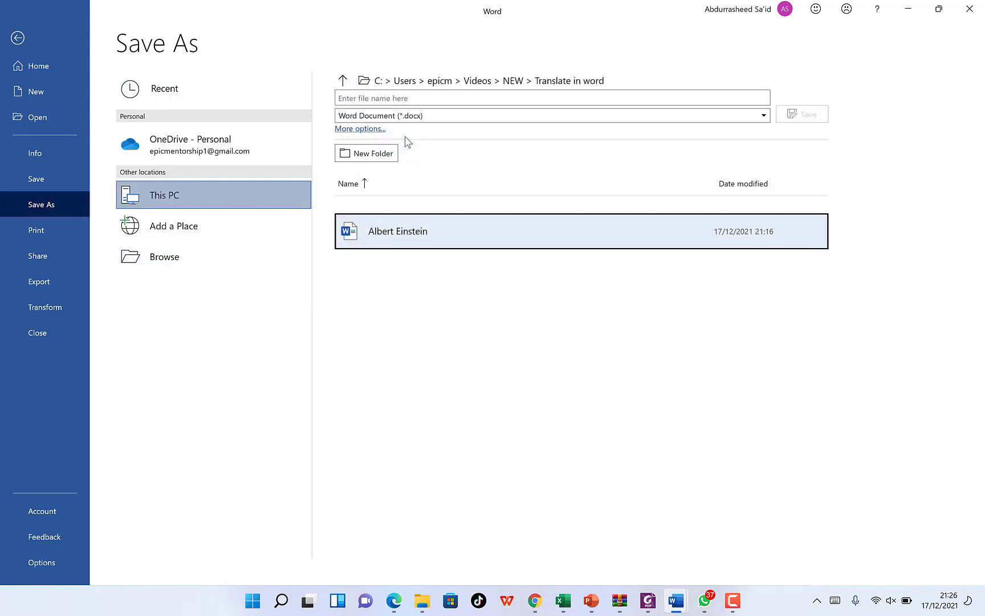
click(427, 98)
text(Eng)
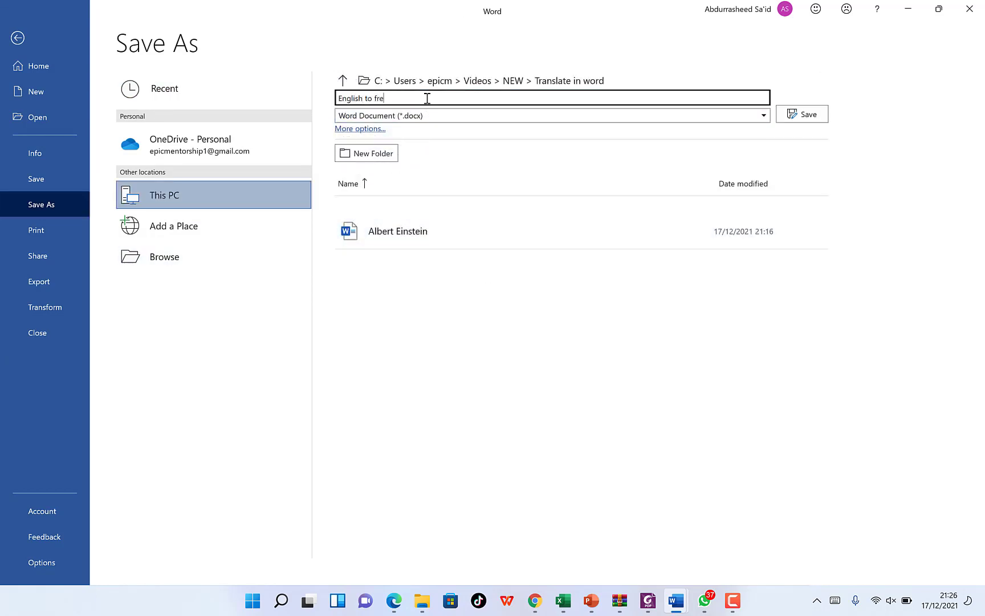
text(lish to french)
click(823, 113)
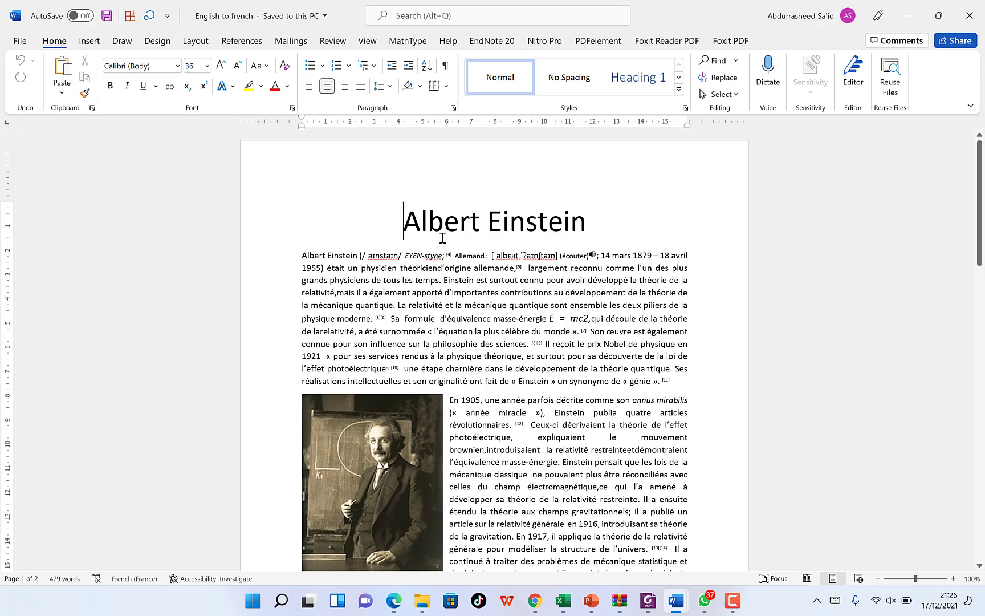
Examine the French text for font size and spacing inconsistencies, particularly in the first paragraph.
click(511, 279)
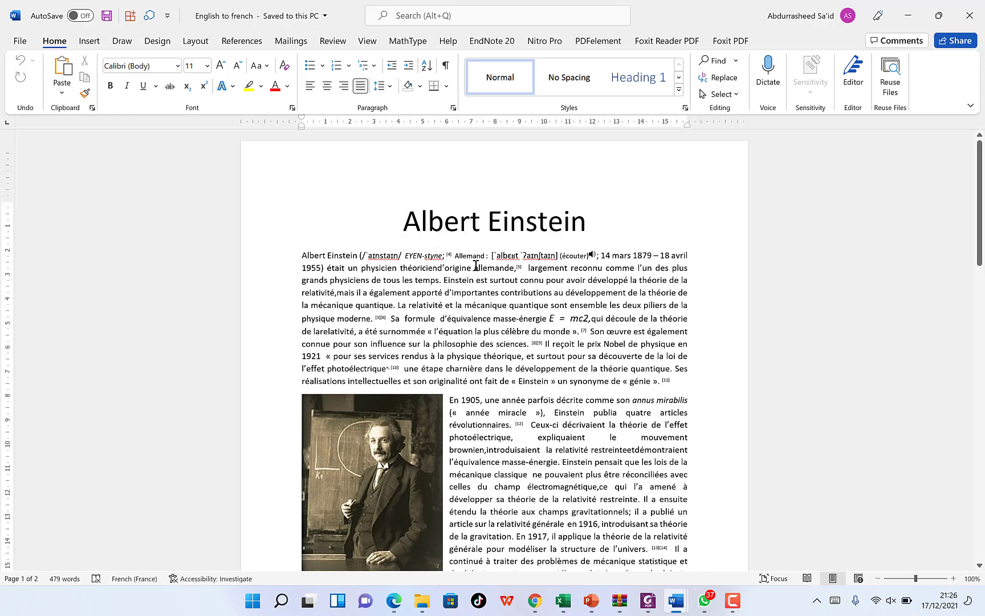
scroll(477, 266, down, 2)
scroll(475, 268, down, 8)
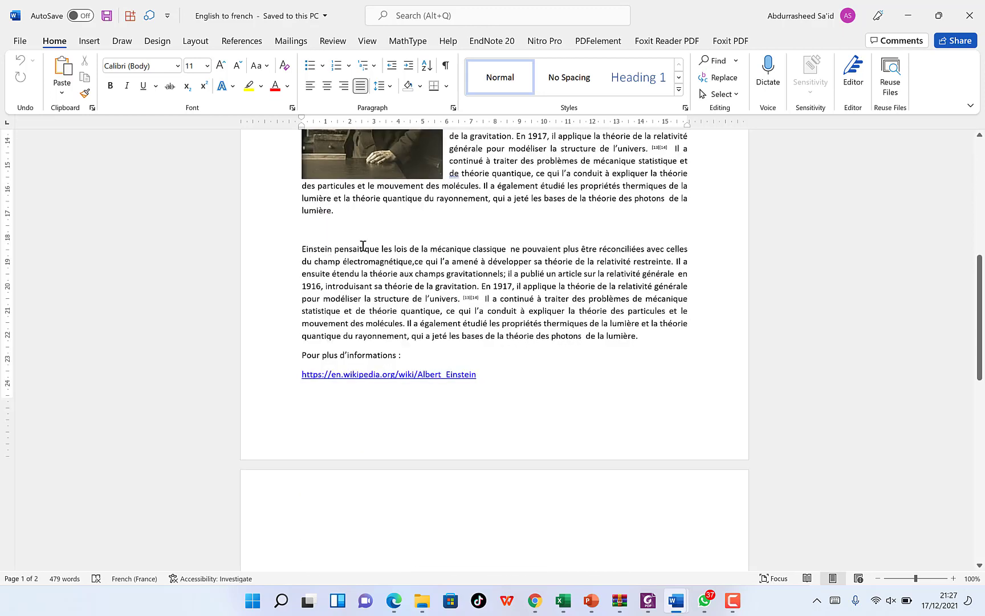
scroll(363, 246, up, 8)
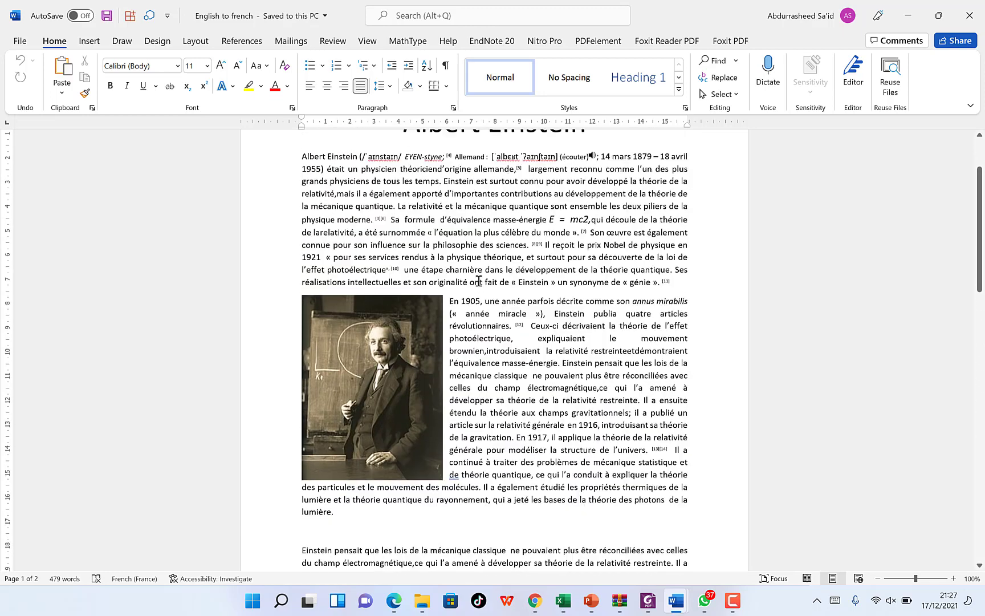
scroll(426, 261, up, 3)
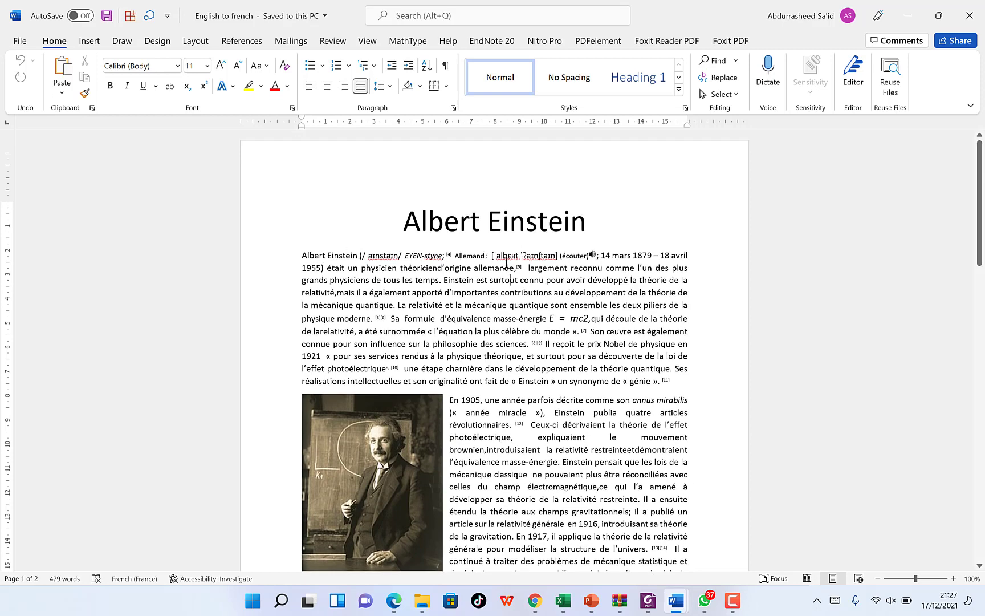
drag(466, 256, 484, 256)
drag(541, 342, 497, 342)
drag(375, 319, 424, 320)
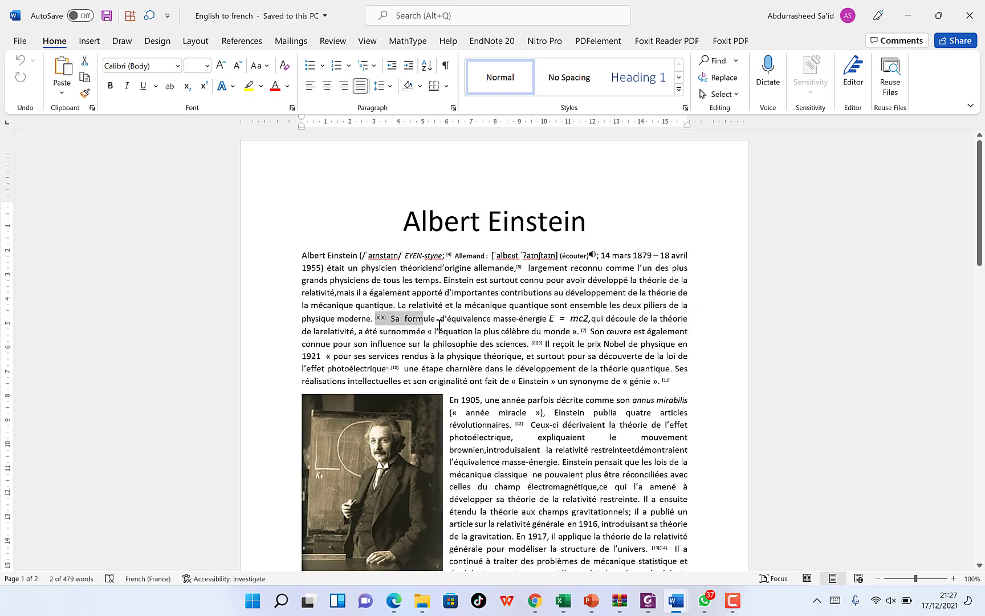
click(385, 289)
Select the whole French document and apply the Calibri (Body) font to it.
drag(342, 228, 396, 156)
scroll(396, 208, up, 13)
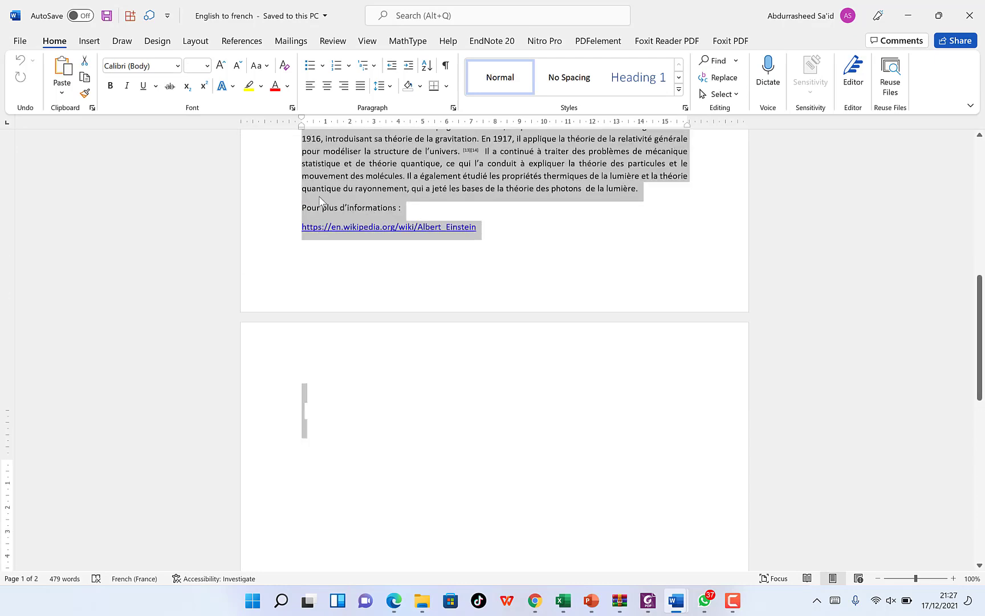
scroll(276, 204, up, 4)
click(173, 67)
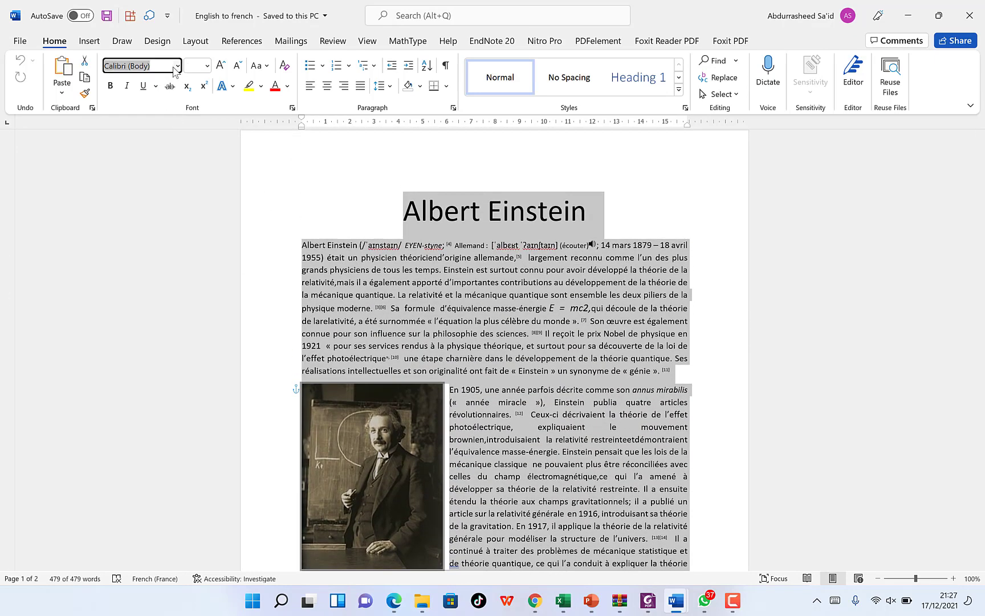
click(178, 66)
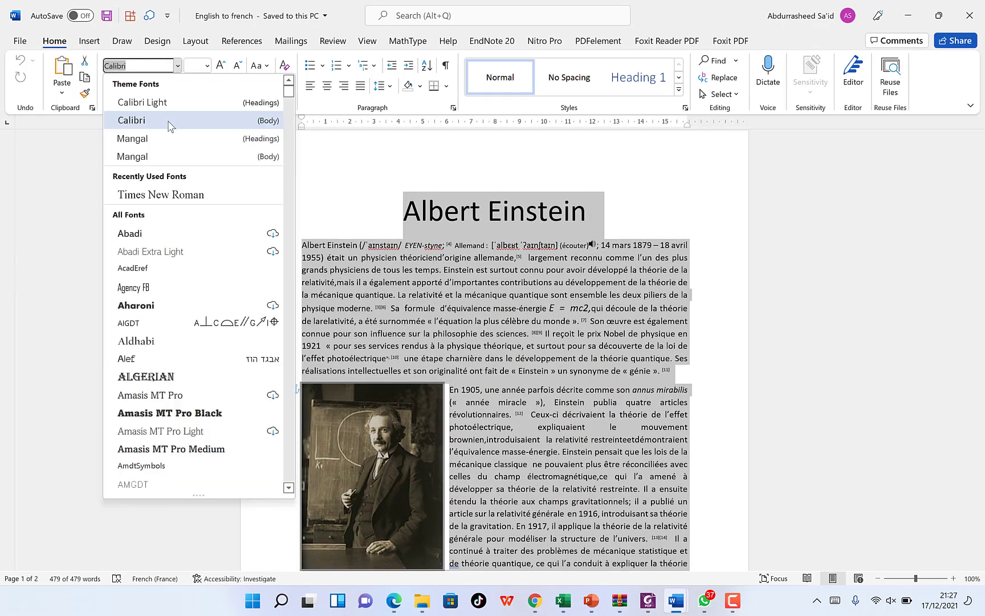
click(165, 125)
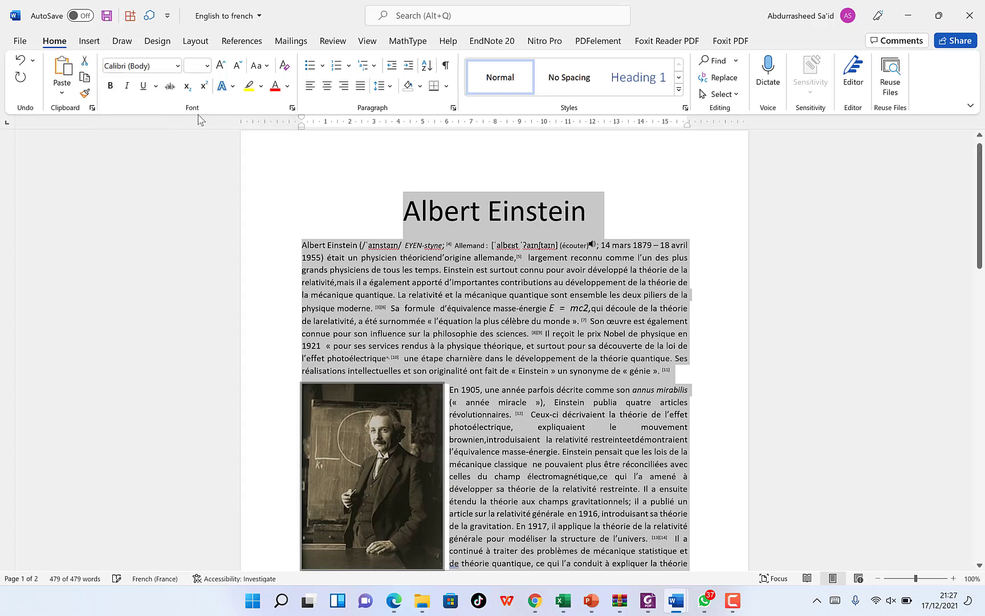
Set the font size of the entire text to 12 and justify all paragraphs.
click(207, 66)
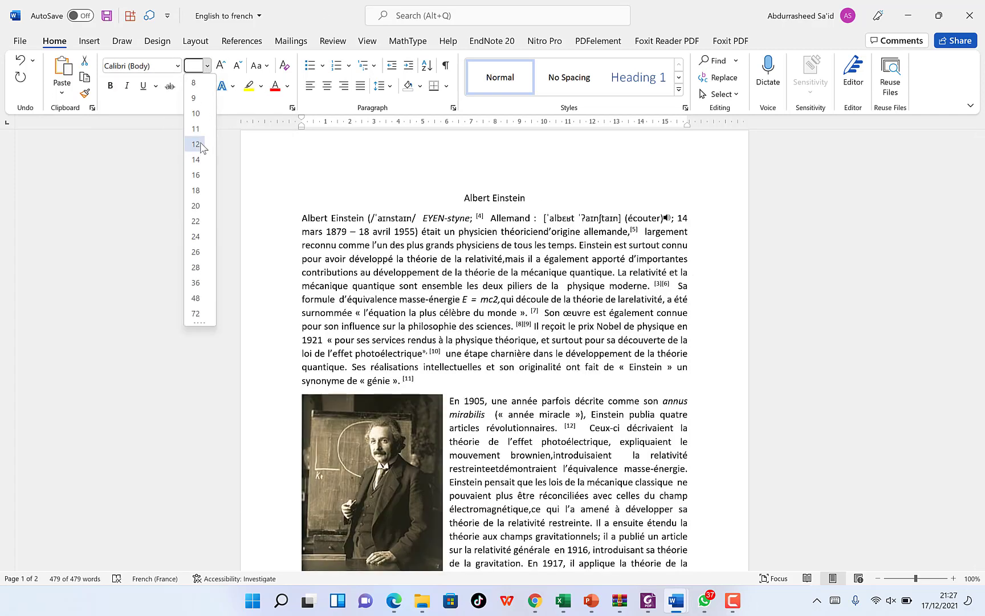
click(196, 144)
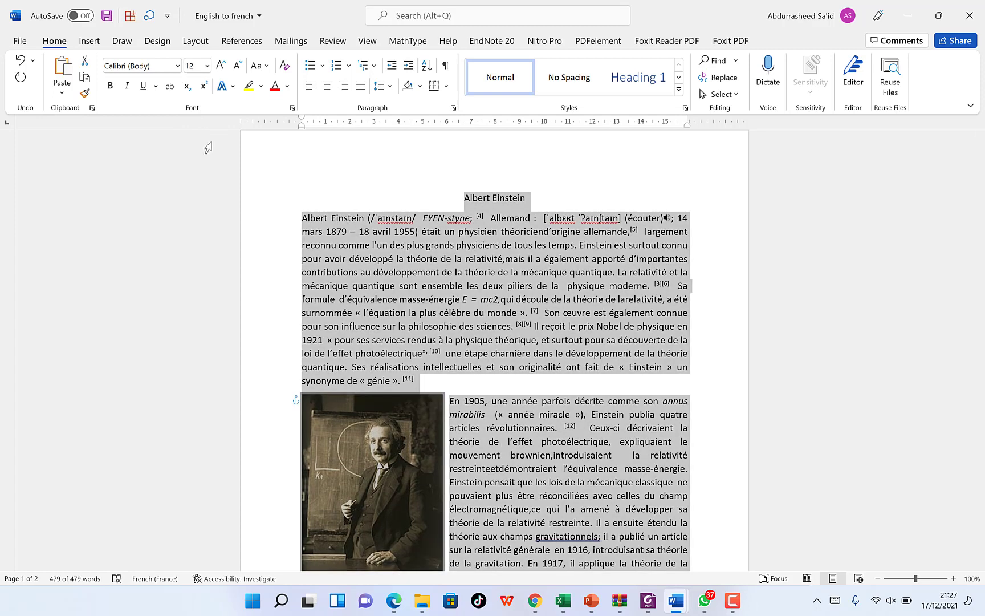
key(ctrl+l)
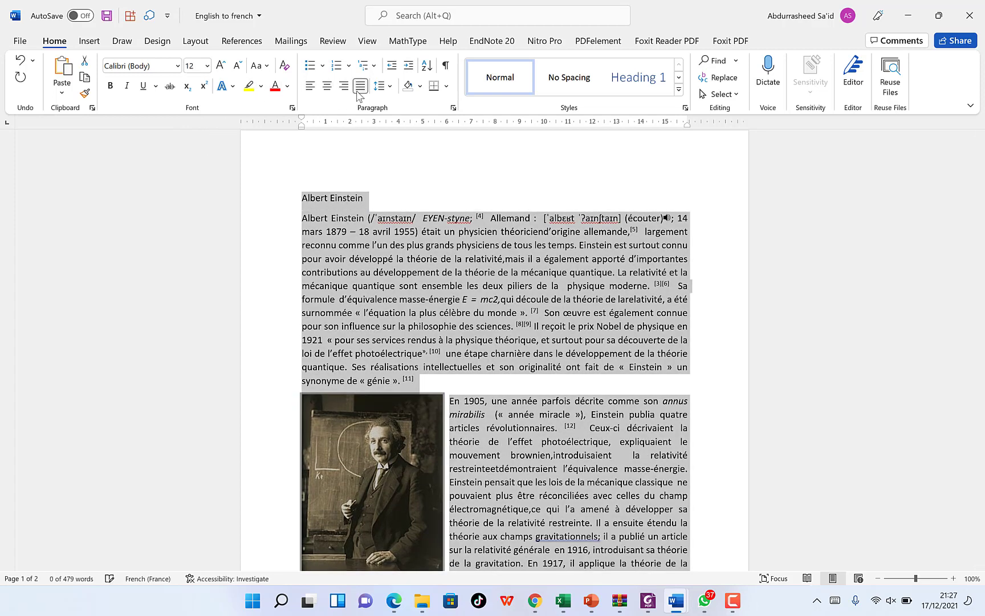
click(359, 89)
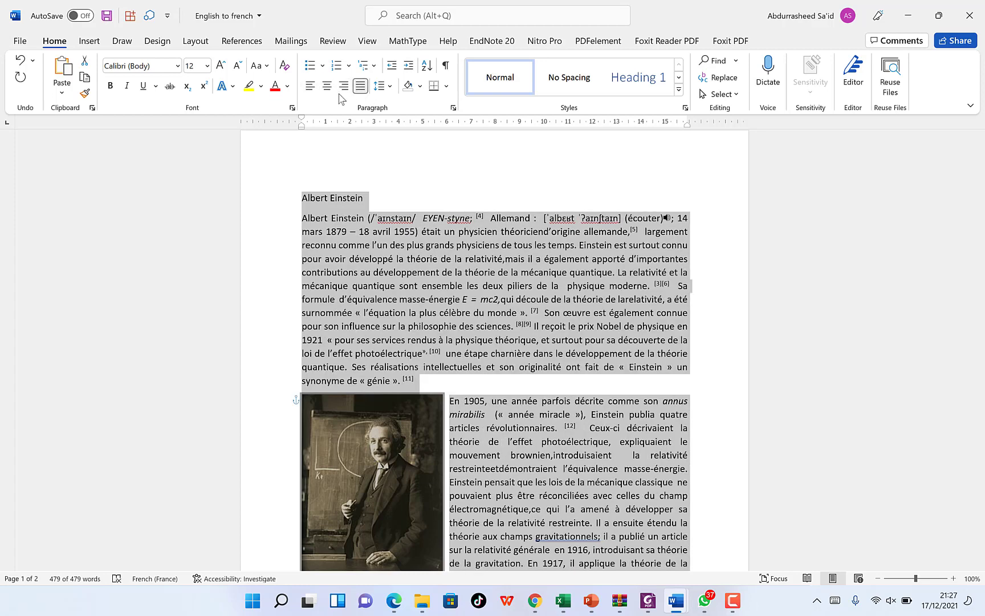
Format the title "Albert Einstein" as bold, font size 28 and centred, leaving the text deselected.
click(378, 198)
click(273, 183)
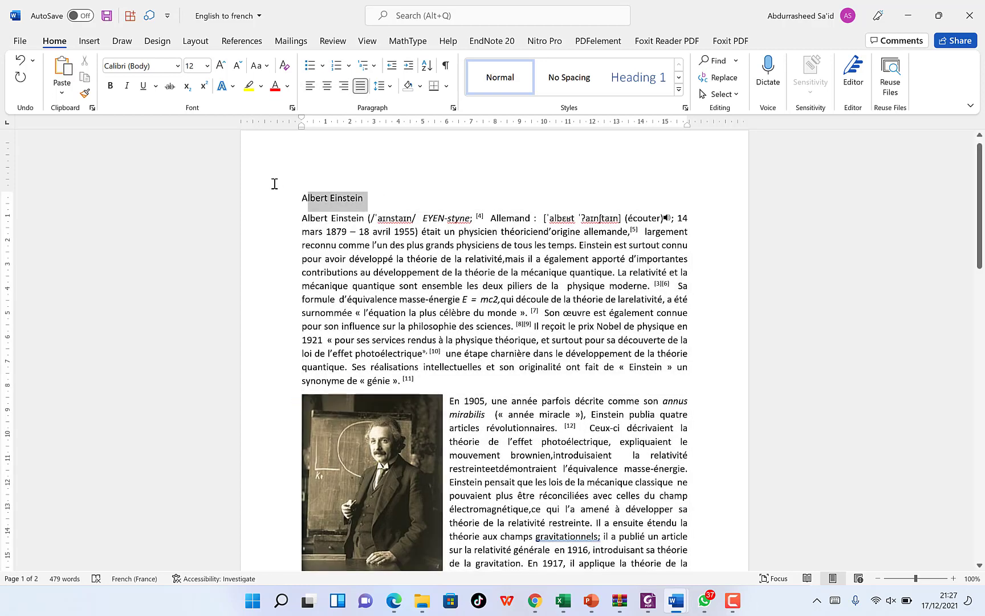
click(110, 86)
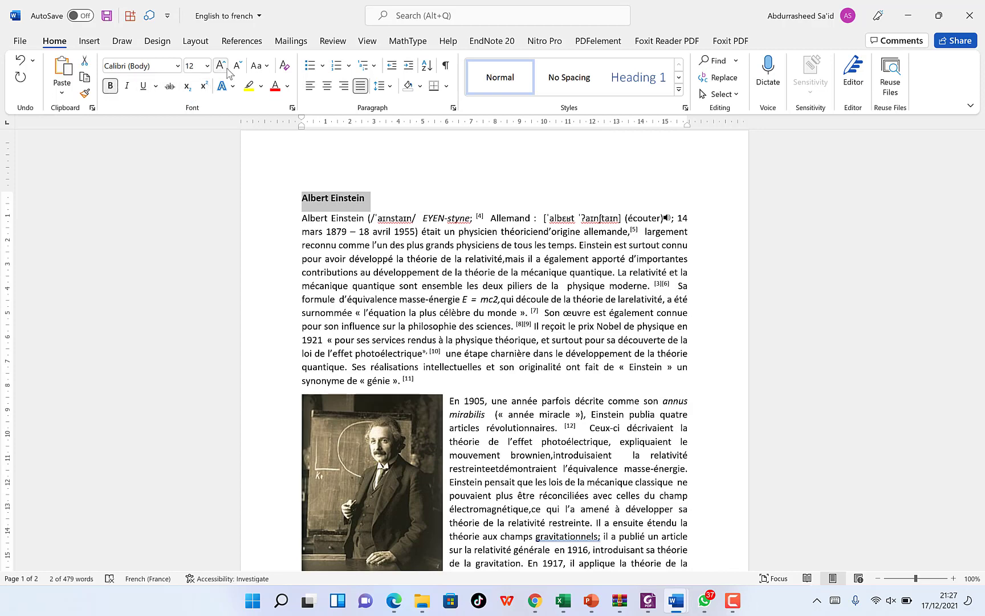
click(222, 65)
click(222, 66)
click(221, 65)
click(221, 66)
click(221, 65)
click(228, 69)
click(227, 69)
click(227, 69)
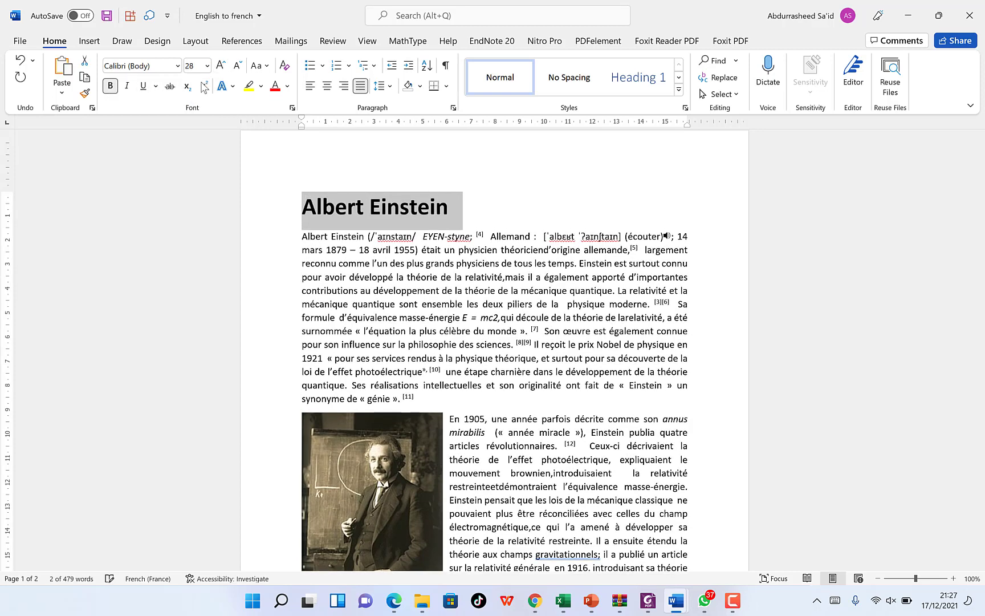
click(326, 86)
click(445, 279)
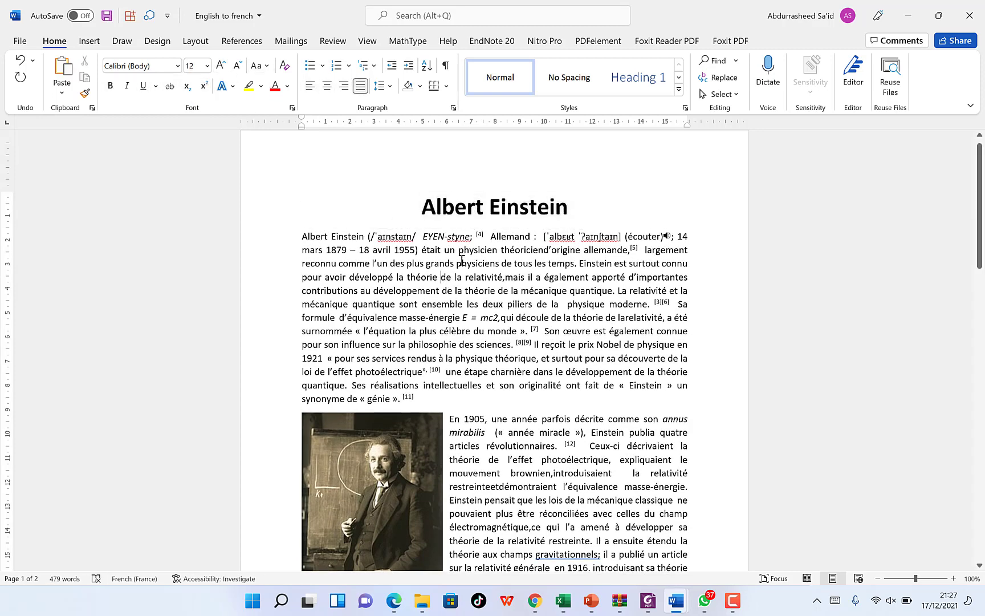
Check the layout of the reformatted French document through to its last page.
scroll(469, 254, down, 5)
scroll(469, 255, down, 8)
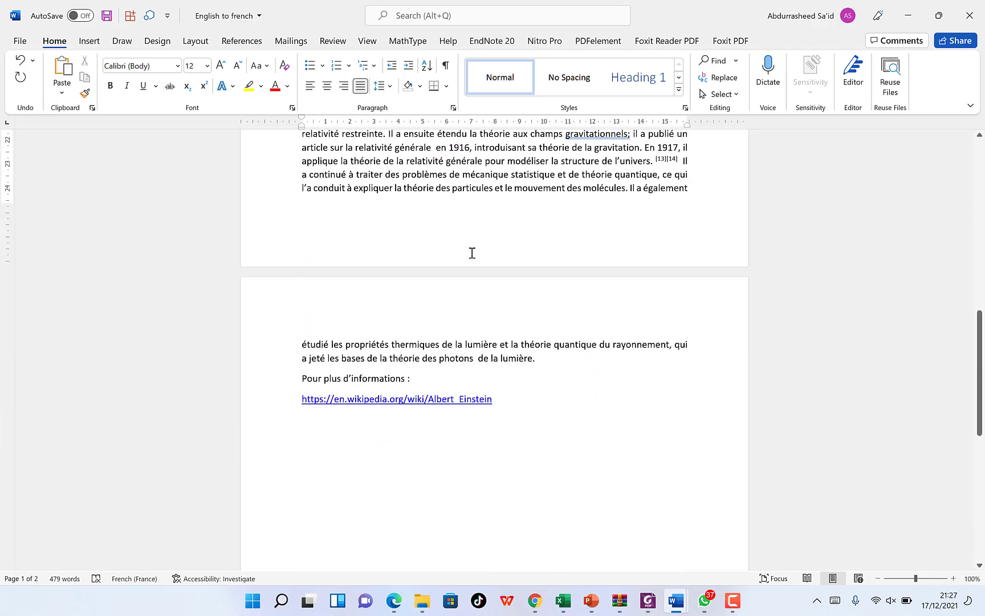
scroll(470, 253, up, 10)
scroll(474, 252, up, 3)
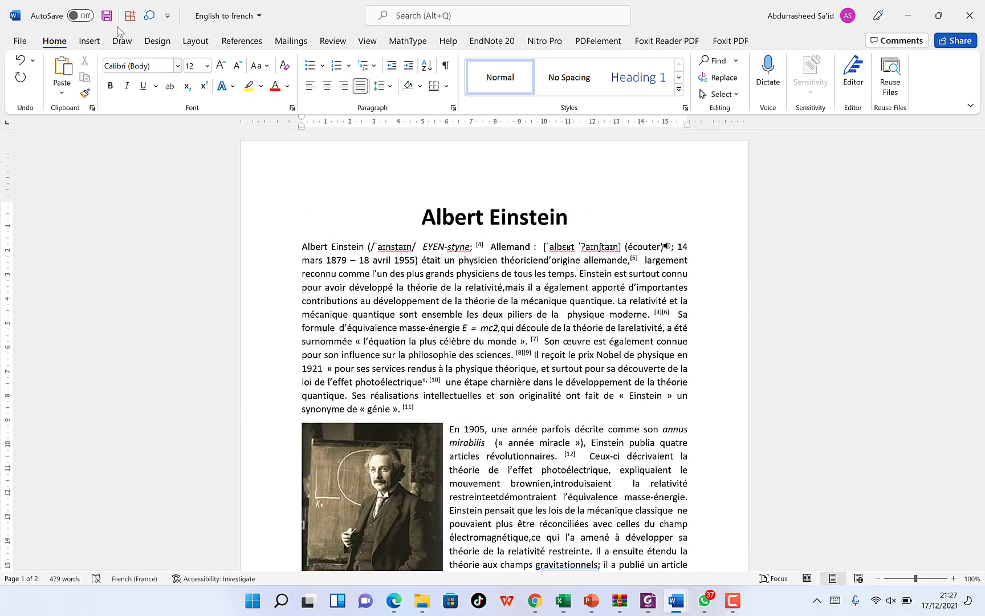